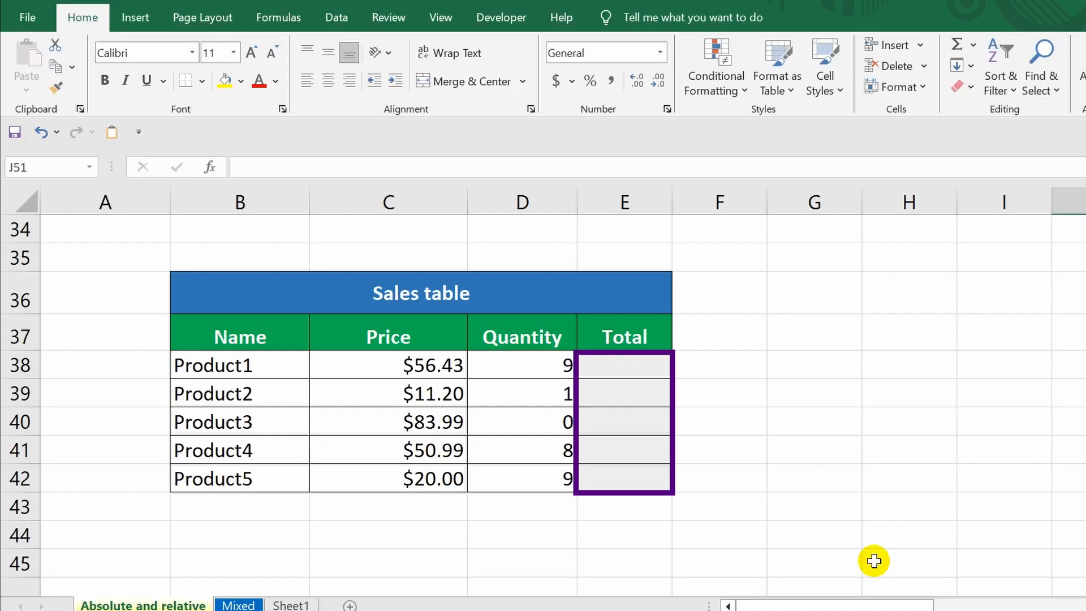
Step: Enter the formula =C38*D38 in the Total cell for Product1 in the sales table
{"action": "left_click", "coordinate": [638, 368]}
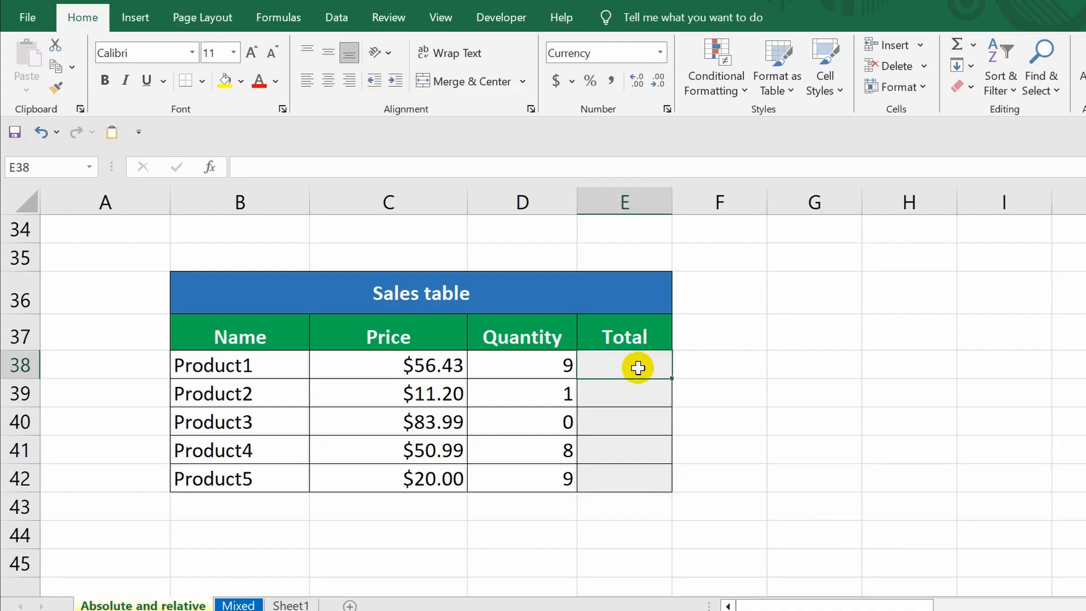
{"action": "type", "text": "="}
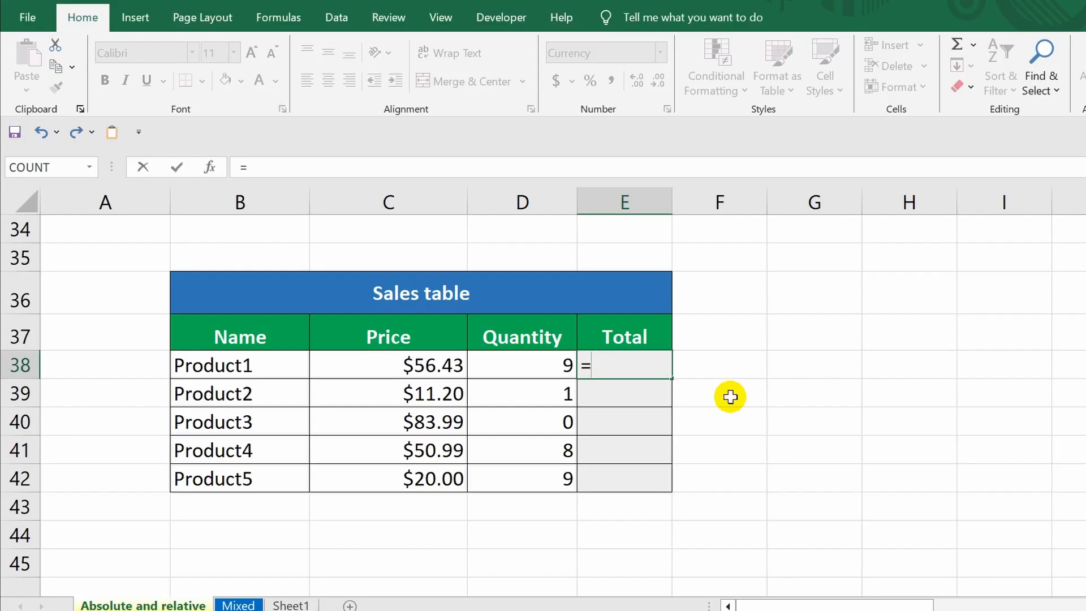
{"action": "left_click", "coordinate": [405, 364]}
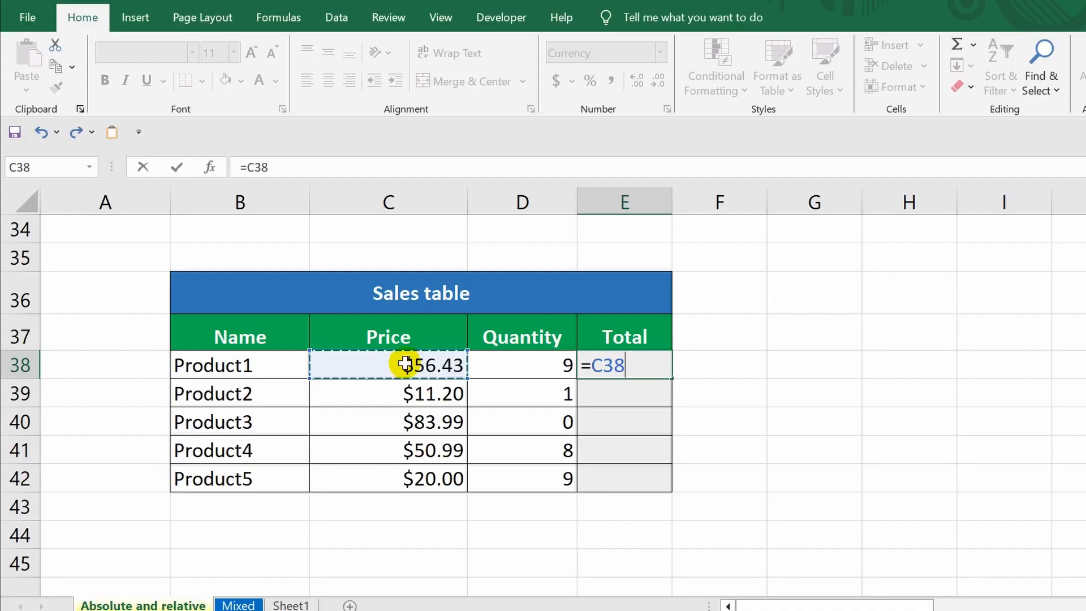
{"action": "type", "text": "*"}
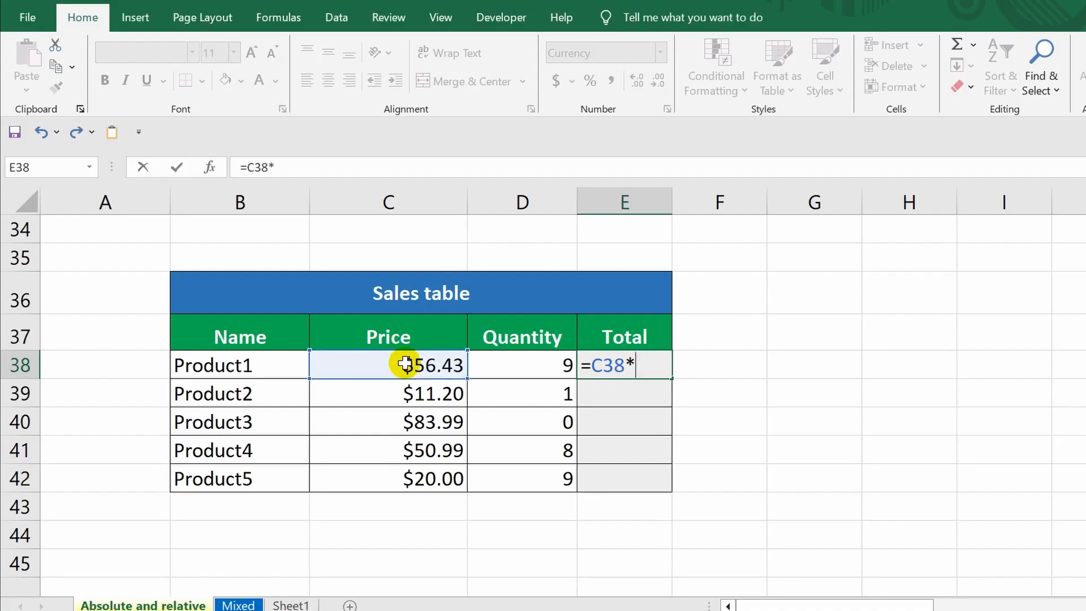
{"action": "left_click", "coordinate": [521, 365]}
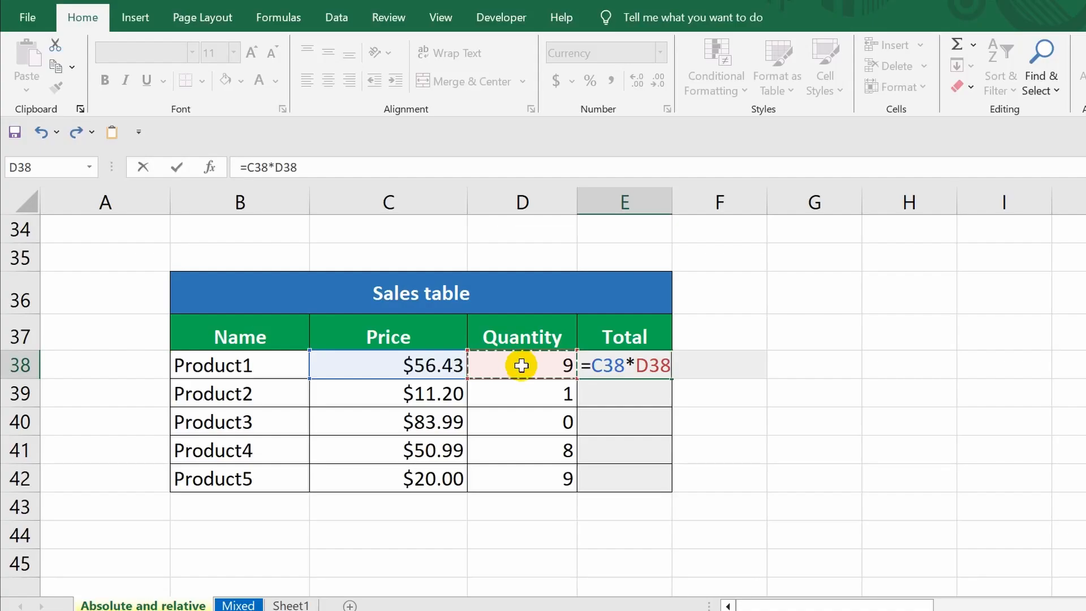
{"action": "key", "text": "Return"}
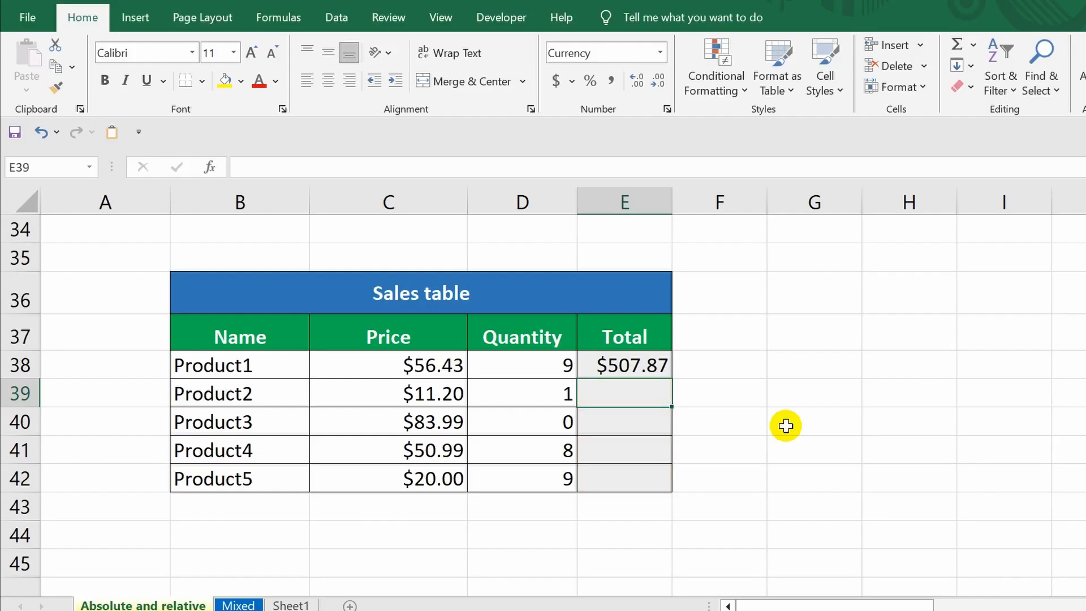
Step: Copy the Product1 Total formula down the Total column through Product5 with the fill handle
{"action": "left_click", "coordinate": [646, 366]}
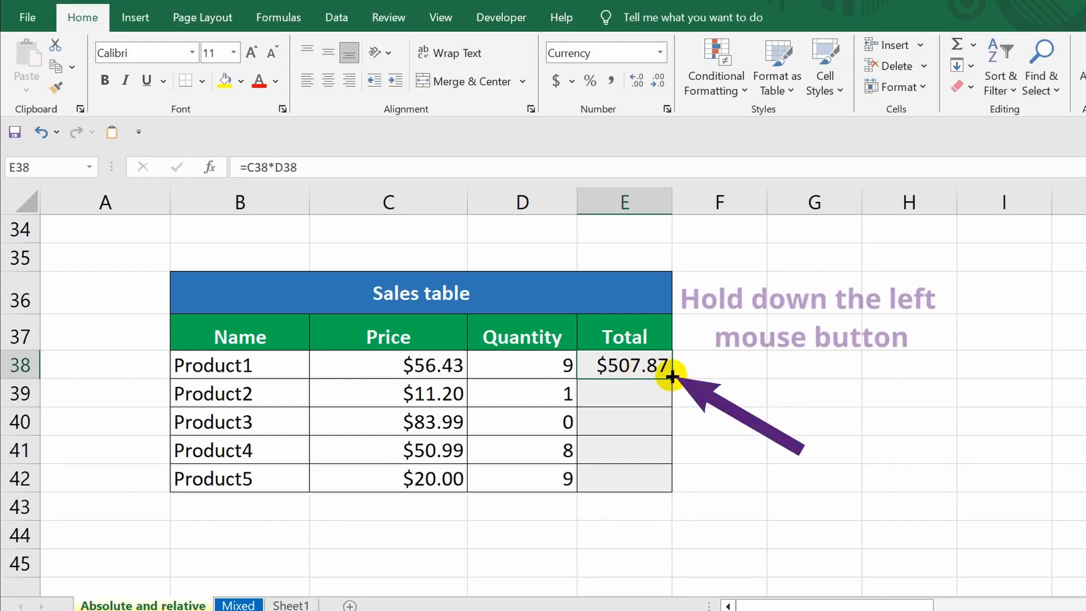
{"action": "left_click_drag", "start_coordinate": [671, 376], "coordinate": [660, 490]}
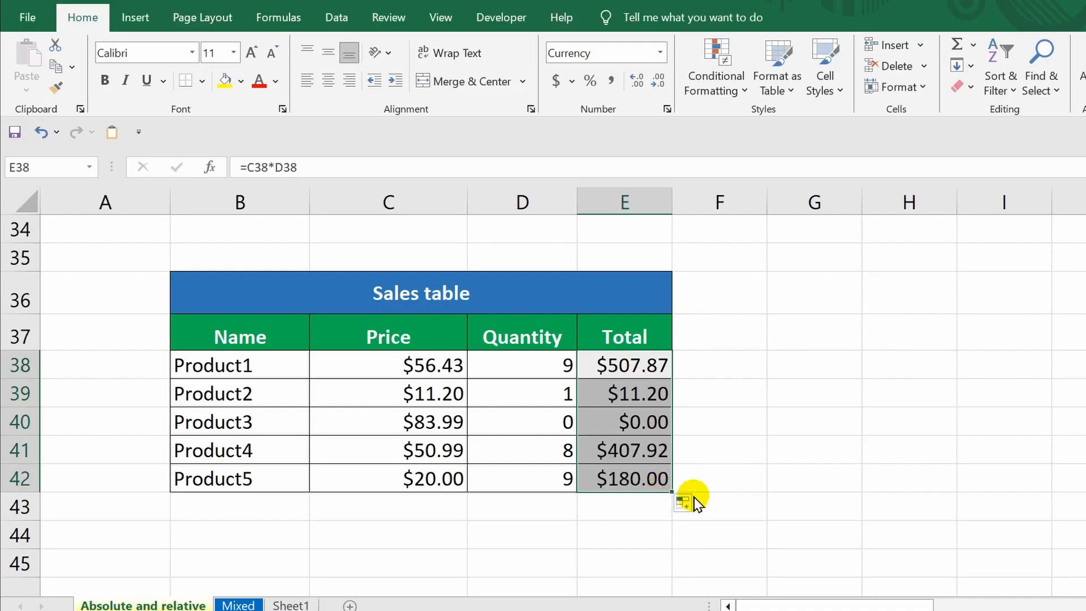
{"action": "left_click", "coordinate": [734, 503]}
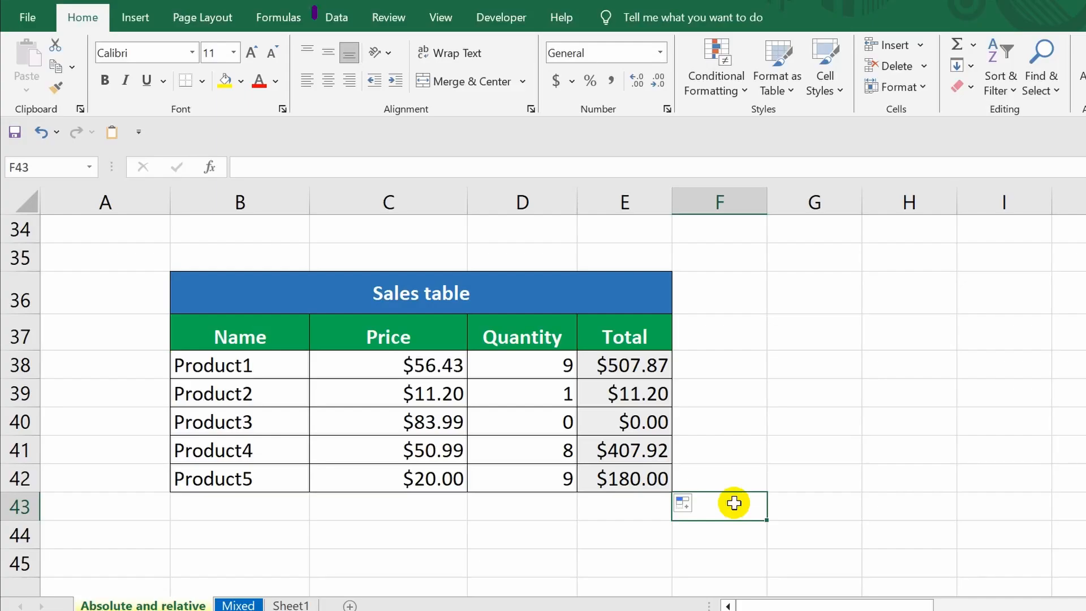
Step: Show formulas on the sheet and inspect each Total formula in column E row by row
{"action": "left_click", "coordinate": [291, 26]}
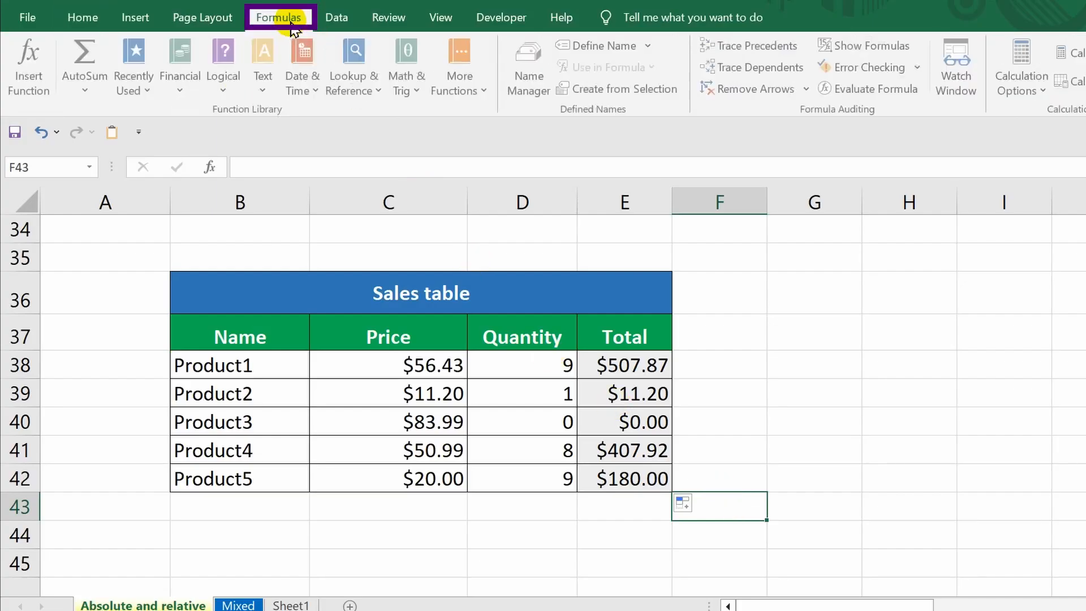
{"action": "left_click", "coordinate": [848, 45]}
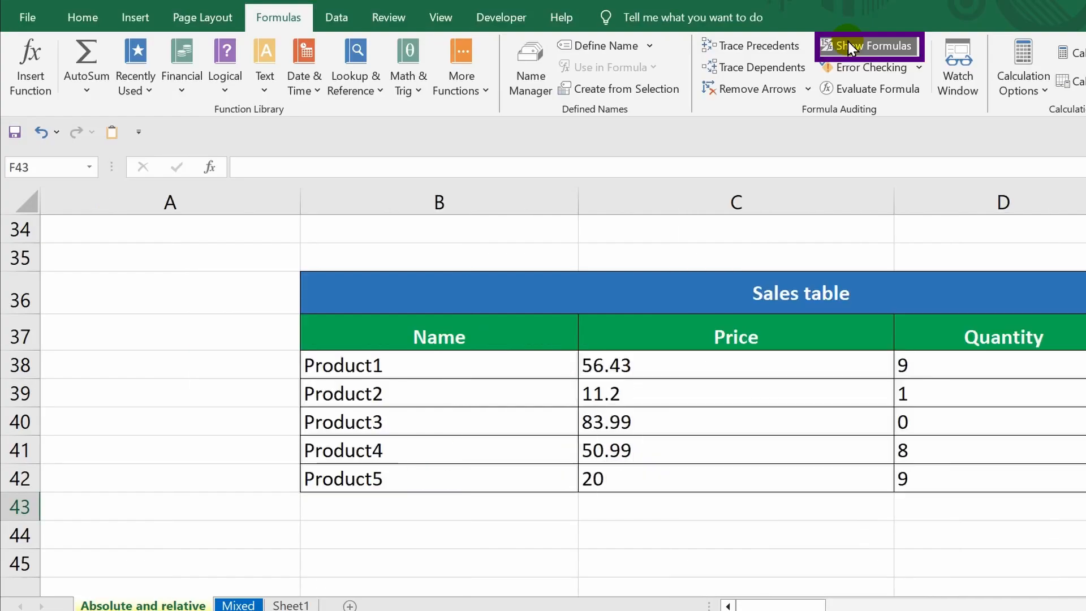
{"action": "left_click_drag", "start_coordinate": [793, 599], "coordinate": [814, 591]}
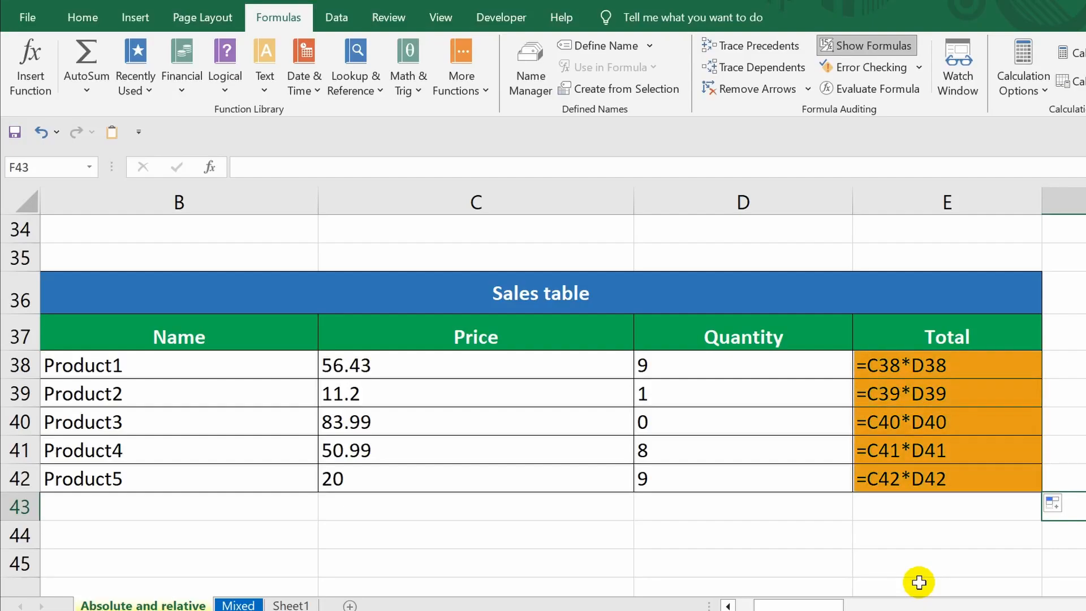
{"action": "left_click", "coordinate": [920, 582]}
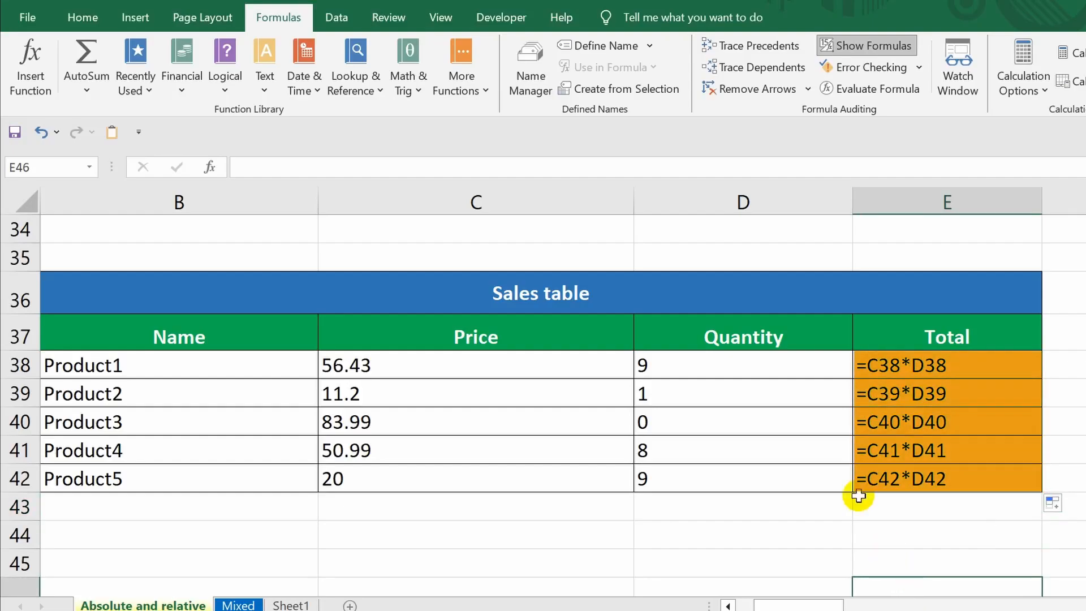
{"action": "left_click", "coordinate": [968, 362]}
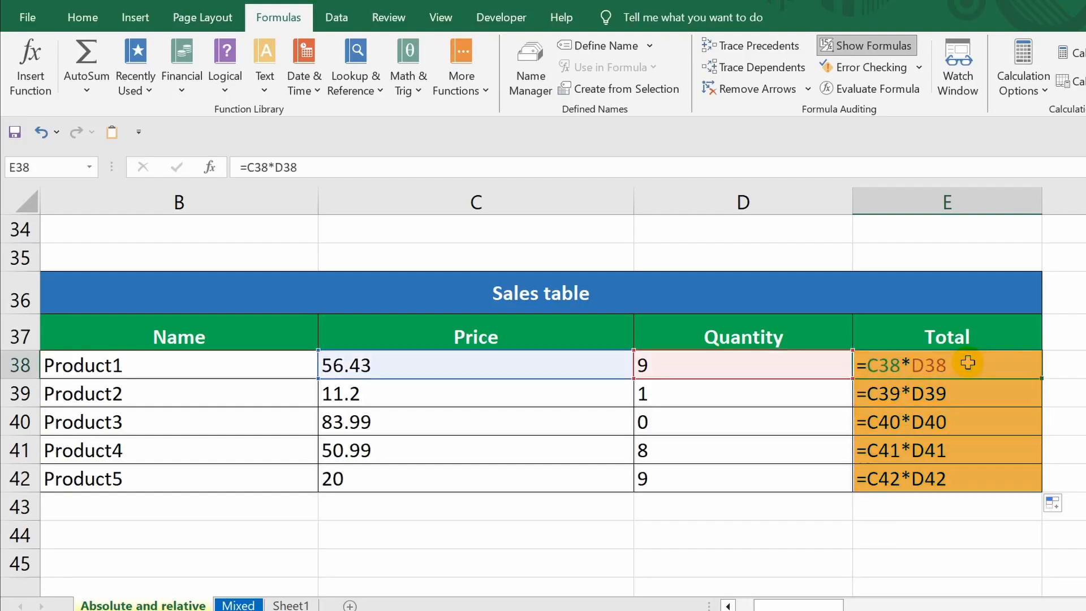
{"action": "left_click", "coordinate": [959, 392]}
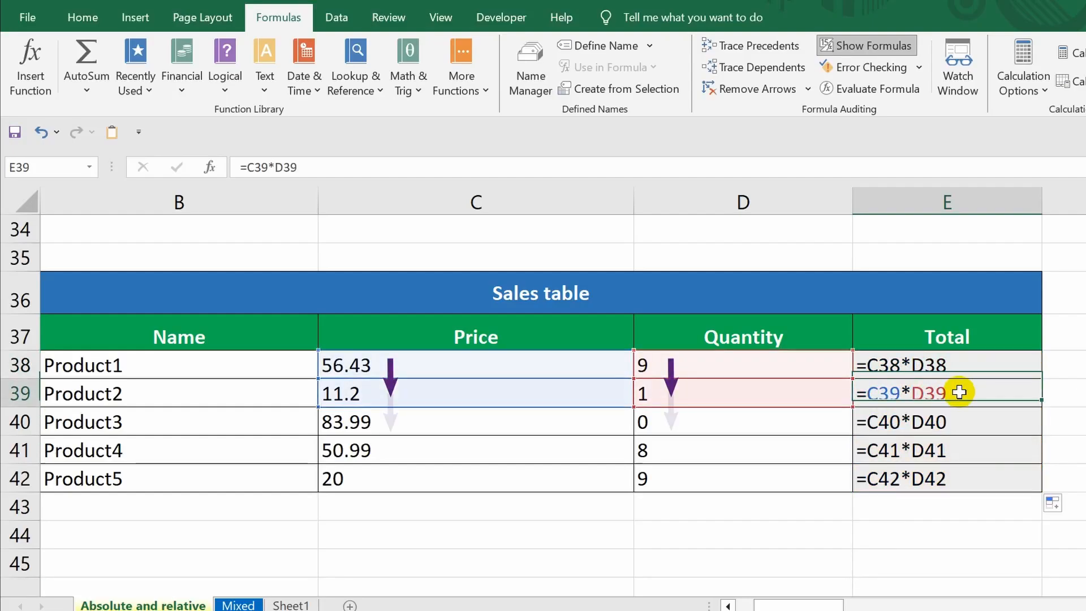
{"action": "left_click", "coordinate": [955, 423]}
{"action": "left_click", "coordinate": [949, 451]}
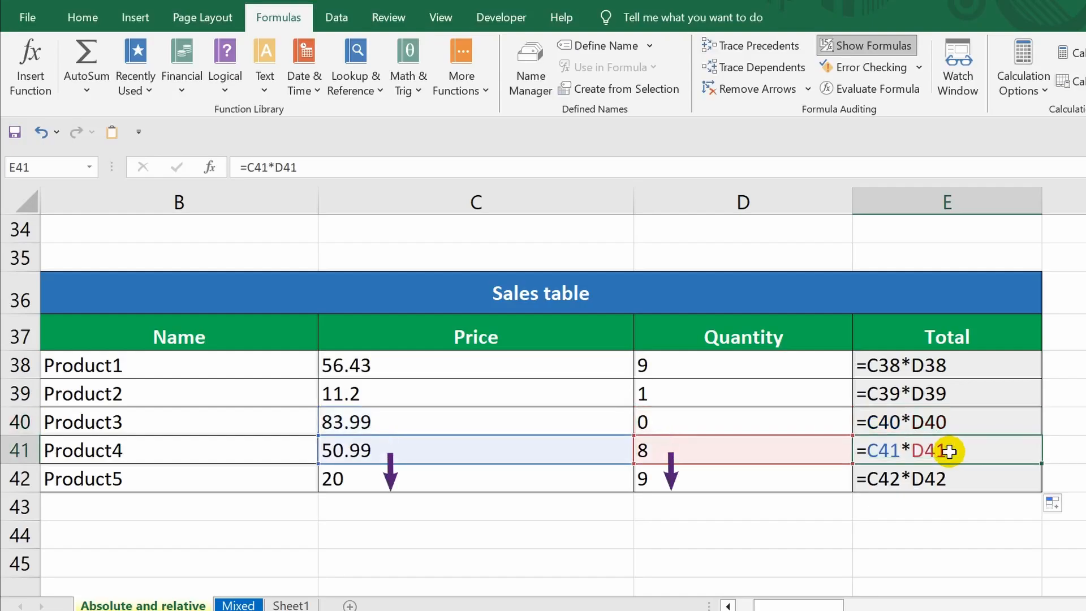
{"action": "left_click", "coordinate": [949, 480]}
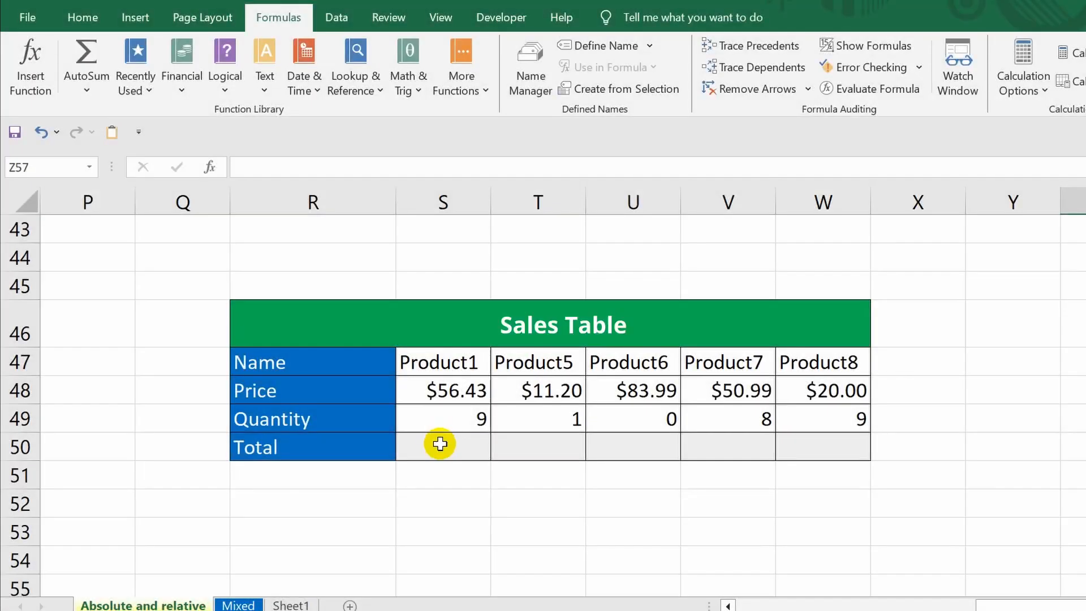
Step: Enter =S48*S49 in the Total cell for Product1 in the horizontal sales table and fill it across to Product8
{"action": "left_click", "coordinate": [436, 443]}
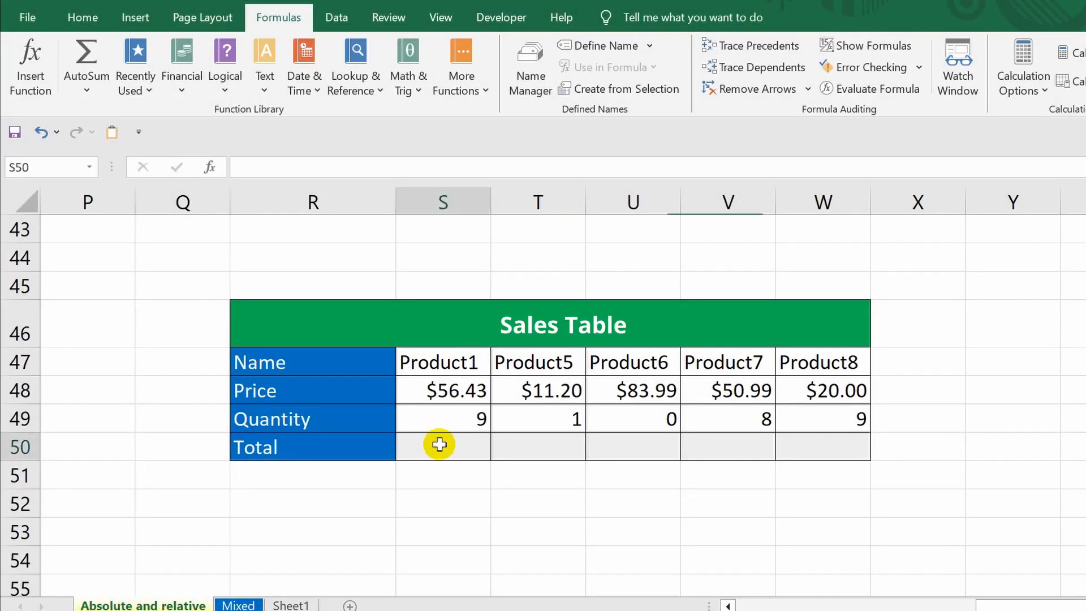
{"action": "type", "text": "="}
{"action": "left_click", "coordinate": [431, 383]}
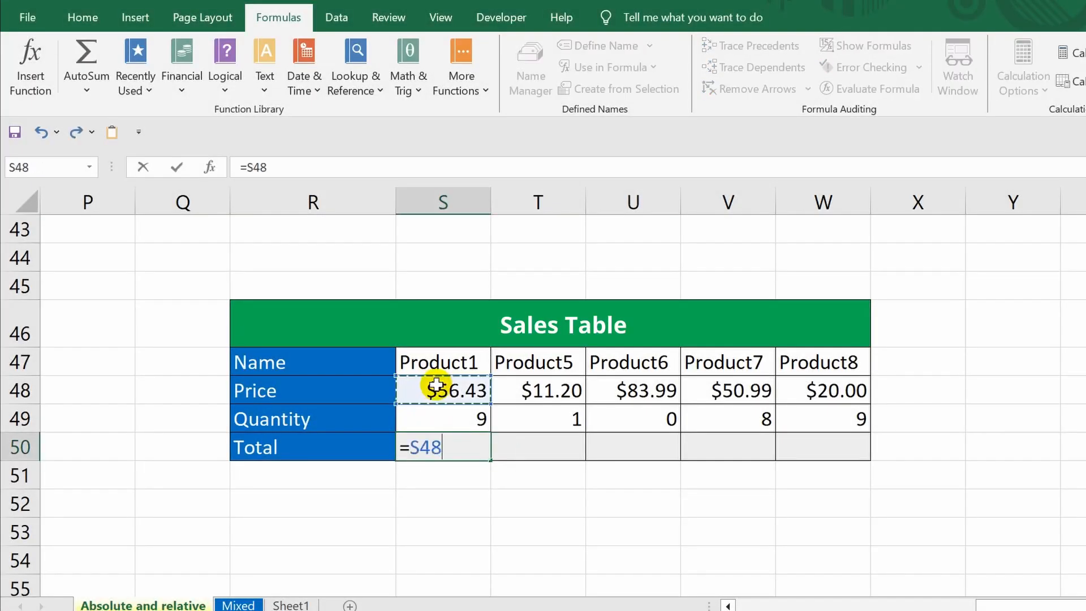
{"action": "type", "text": "*"}
{"action": "left_click", "coordinate": [436, 417]}
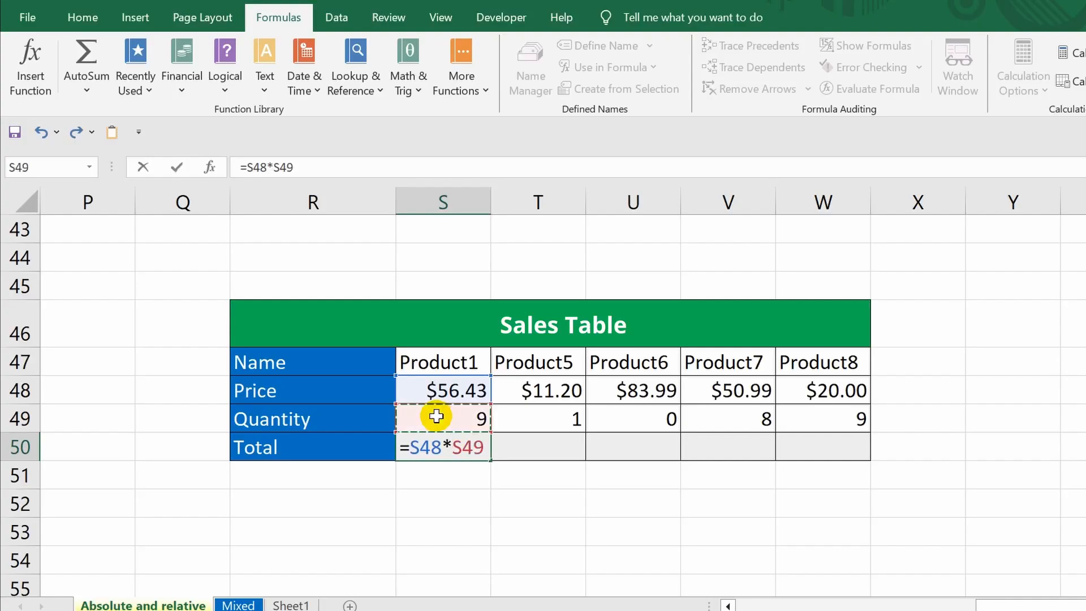
{"action": "key", "text": "ctrl+Return"}
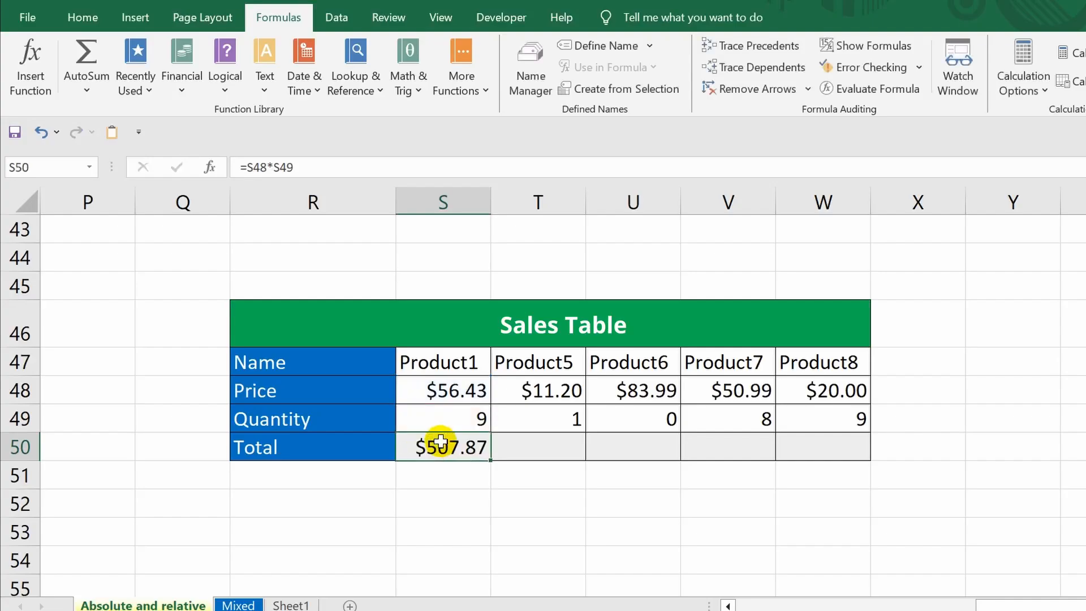
{"action": "left_click_drag", "start_coordinate": [490, 458], "coordinate": [854, 450]}
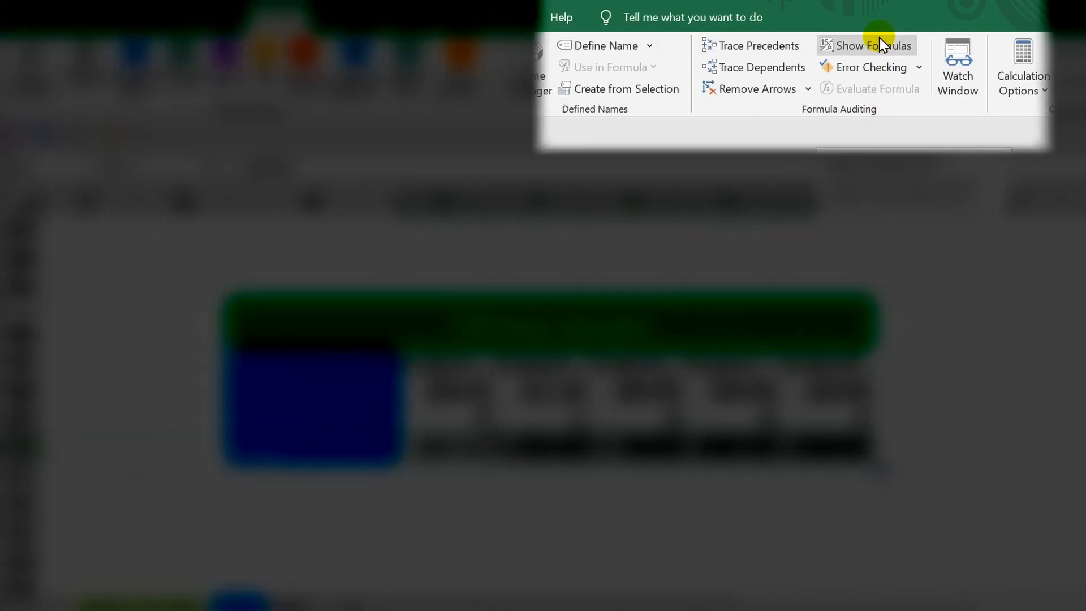
Step: Show formulas and inspect each Total formula in row 50 from Product1 to Product8
{"action": "left_click", "coordinate": [880, 40]}
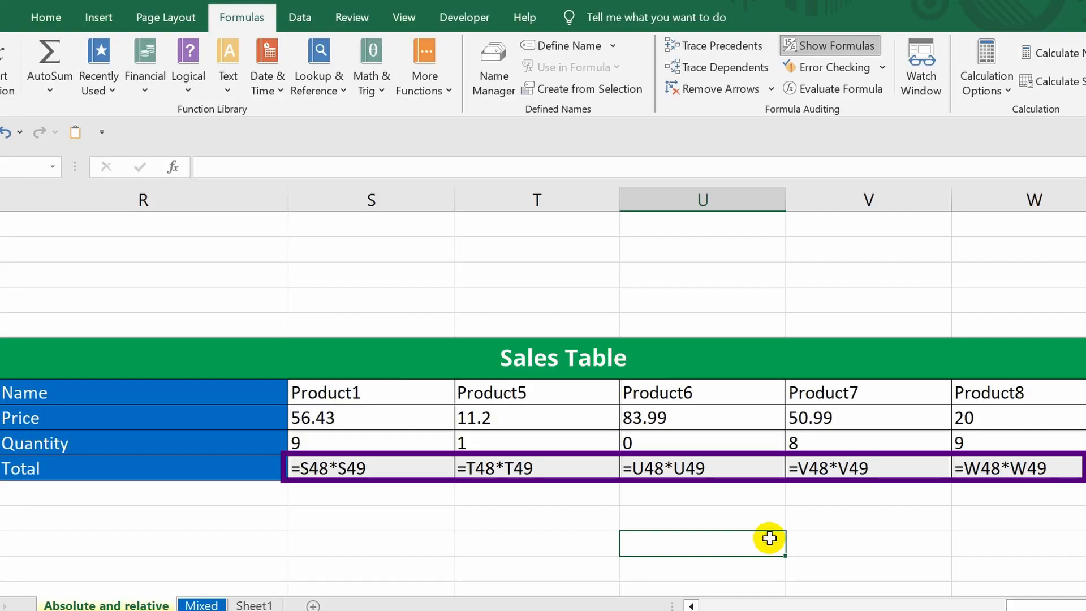
{"action": "left_click", "coordinate": [365, 468]}
{"action": "left_click", "coordinate": [530, 468]}
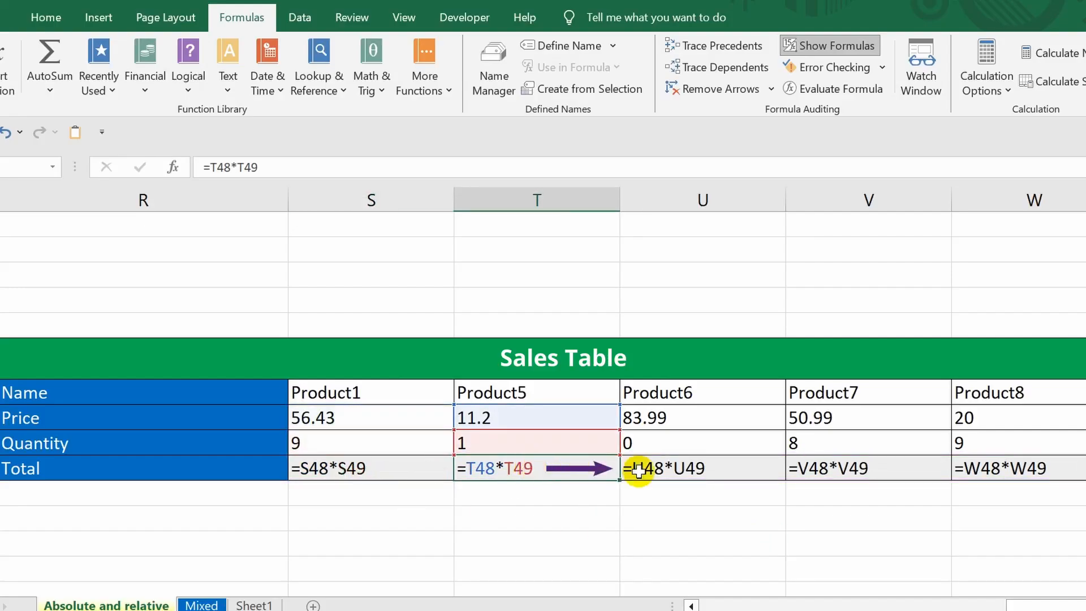
{"action": "left_click", "coordinate": [703, 468]}
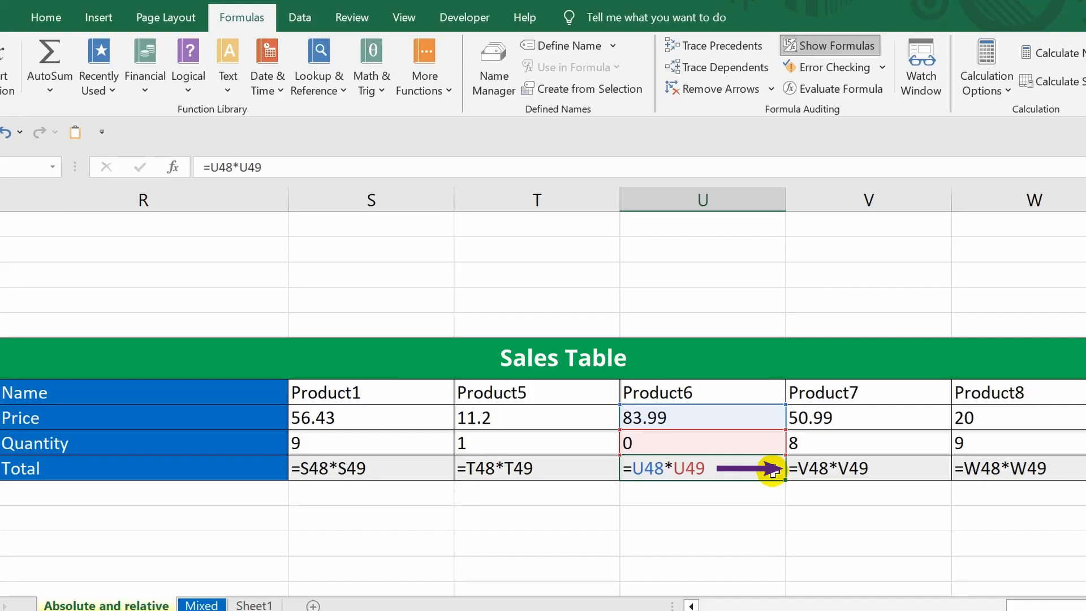
{"action": "left_click", "coordinate": [857, 468]}
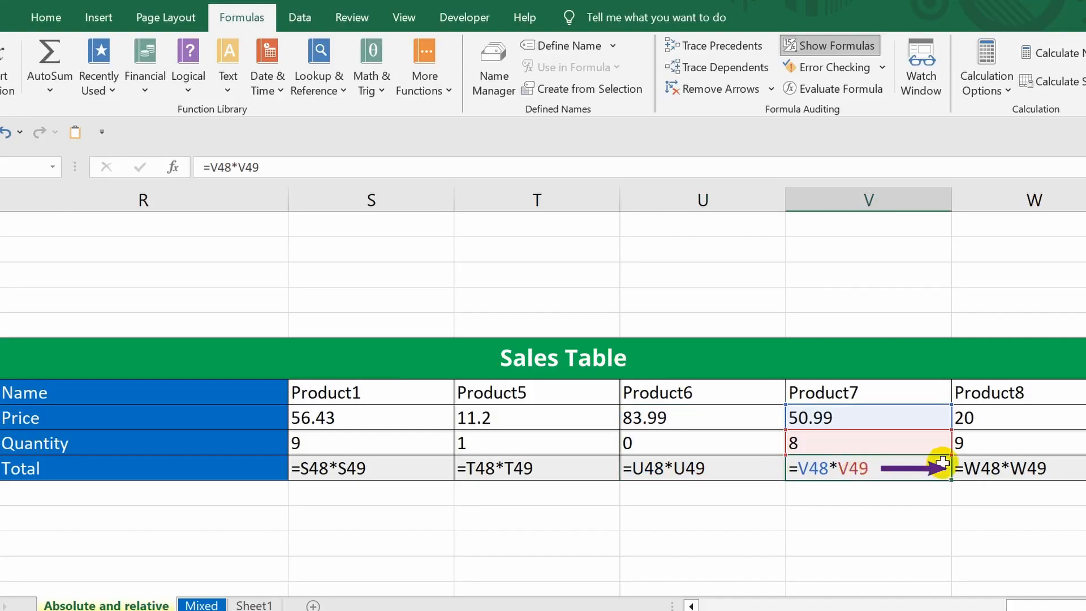
{"action": "left_click", "coordinate": [1018, 468]}
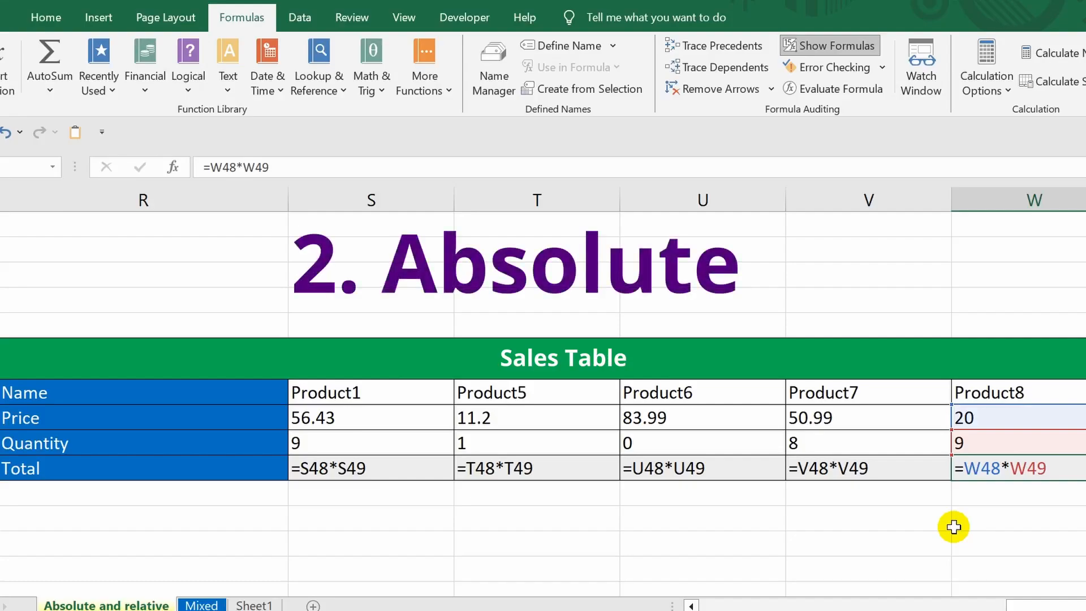
{"action": "key", "text": "Return"}
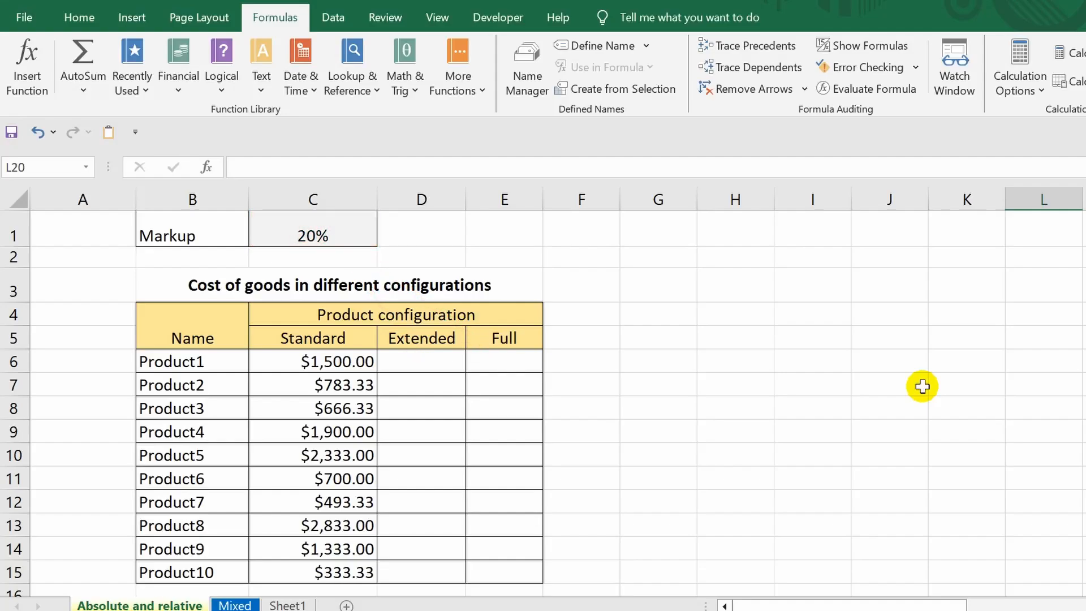
Step: Enter the formula =(C6*C1)+C6 in the Extended cell for Product1
{"action": "double_click", "coordinate": [405, 359]}
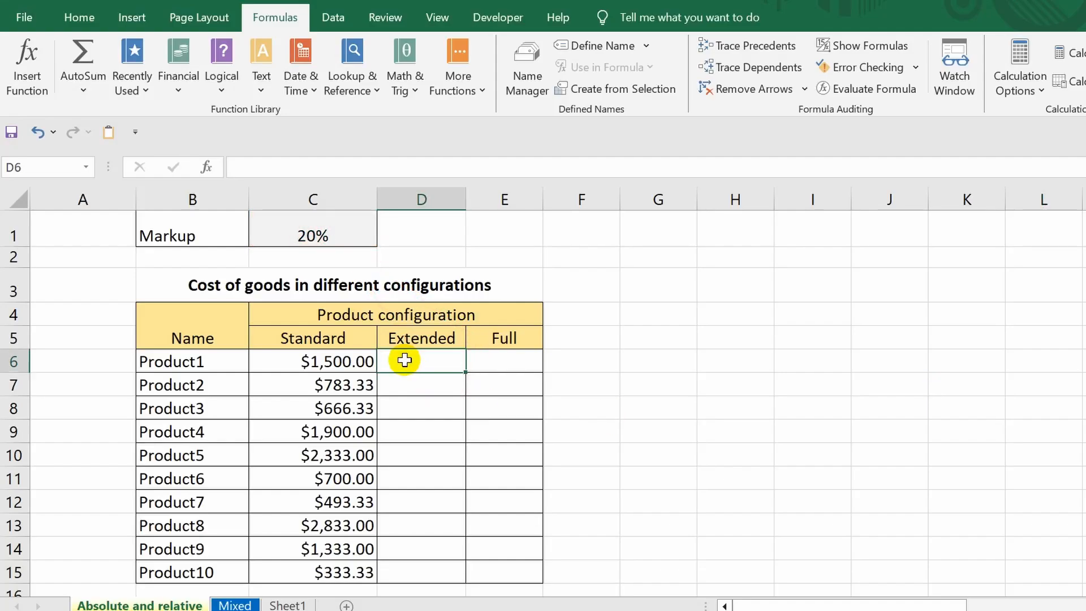
{"action": "type", "text": "="}
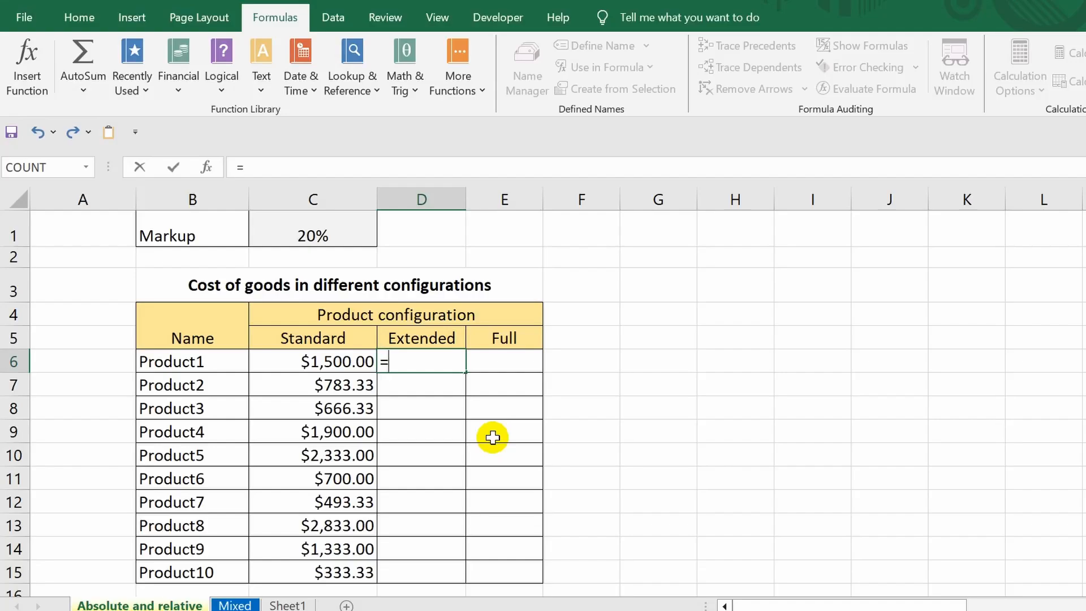
{"action": "type", "text": "("}
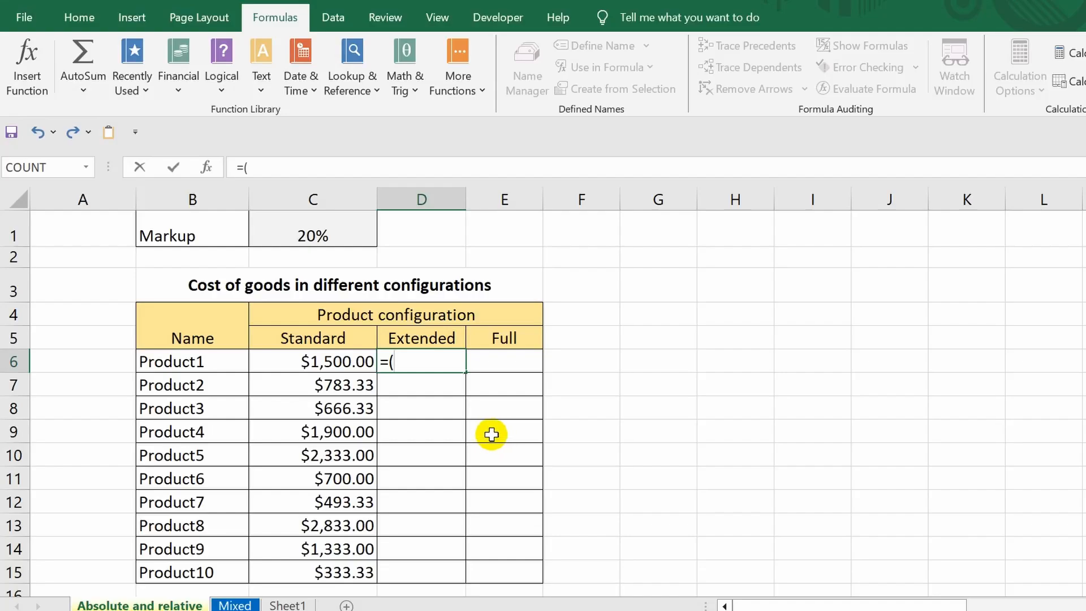
{"action": "left_click", "coordinate": [308, 359]}
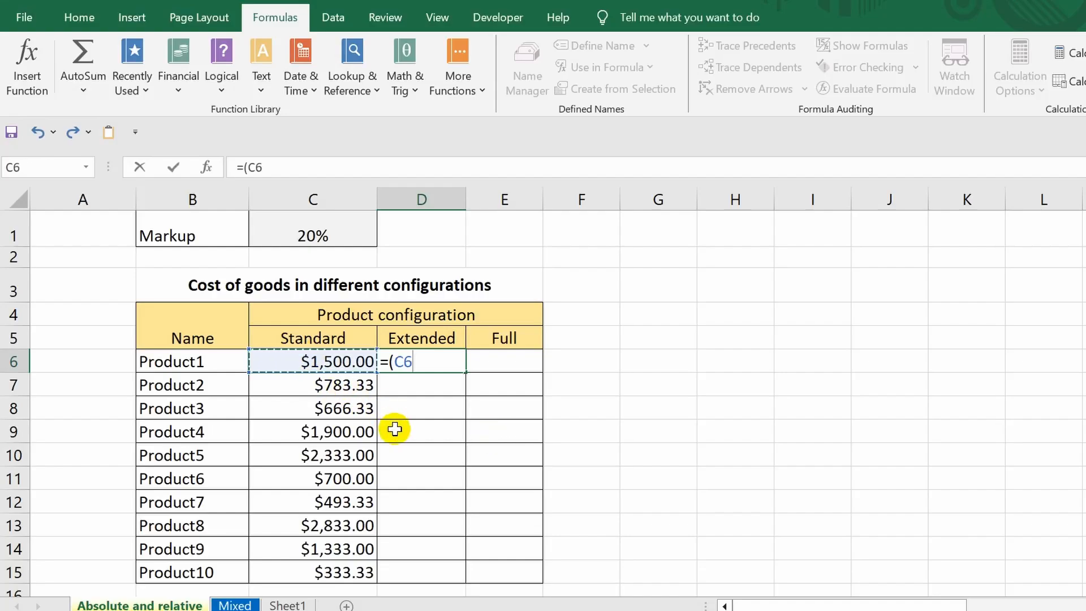
{"action": "type", "text": "*"}
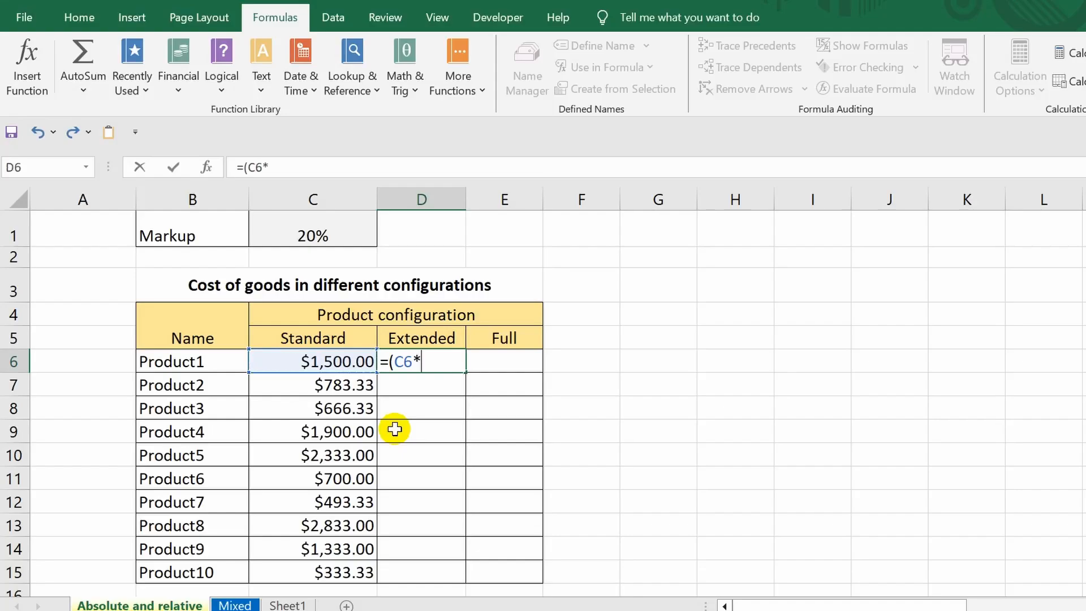
{"action": "left_click", "coordinate": [314, 229]}
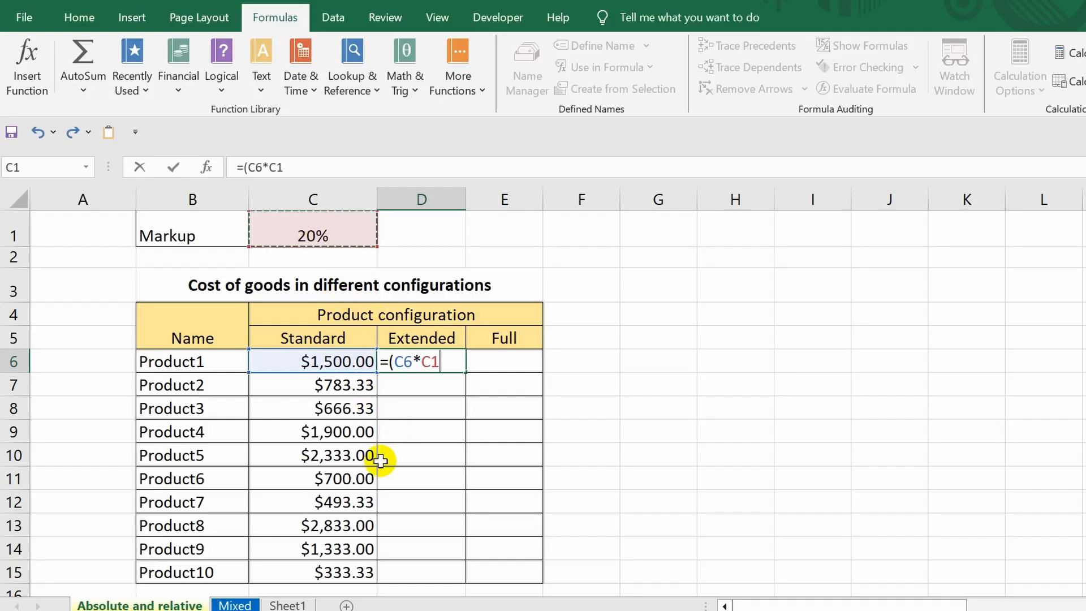
{"action": "type", "text": ")"}
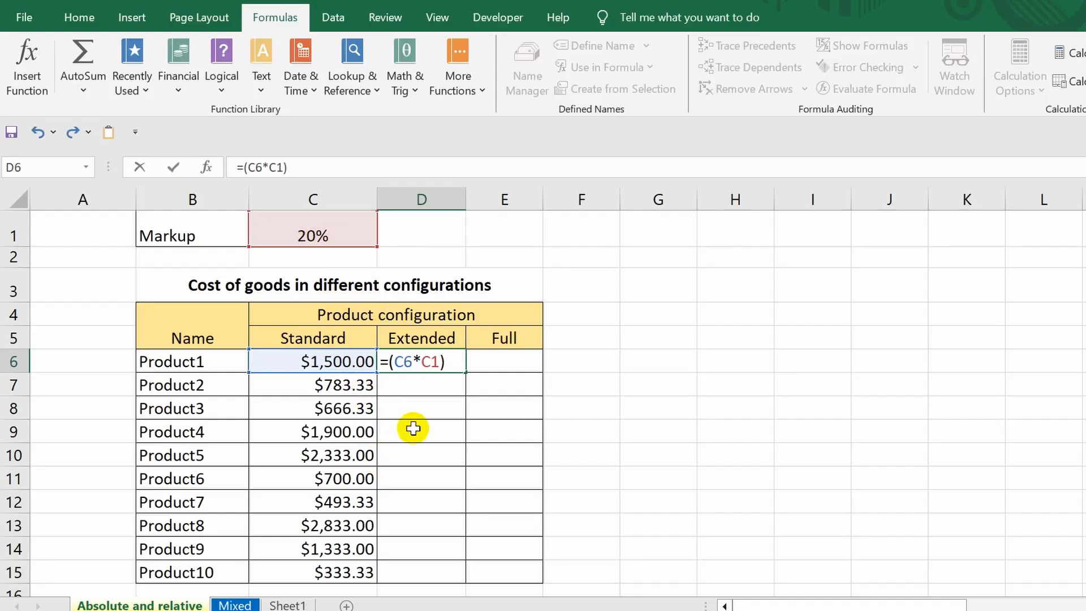
{"action": "type", "text": "+"}
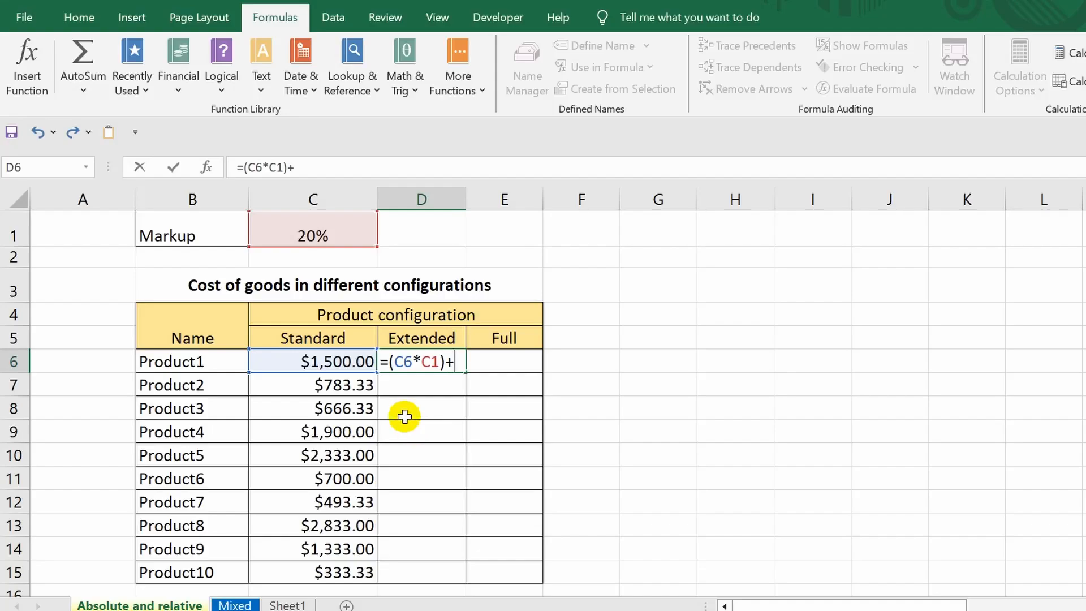
{"action": "left_click", "coordinate": [331, 360]}
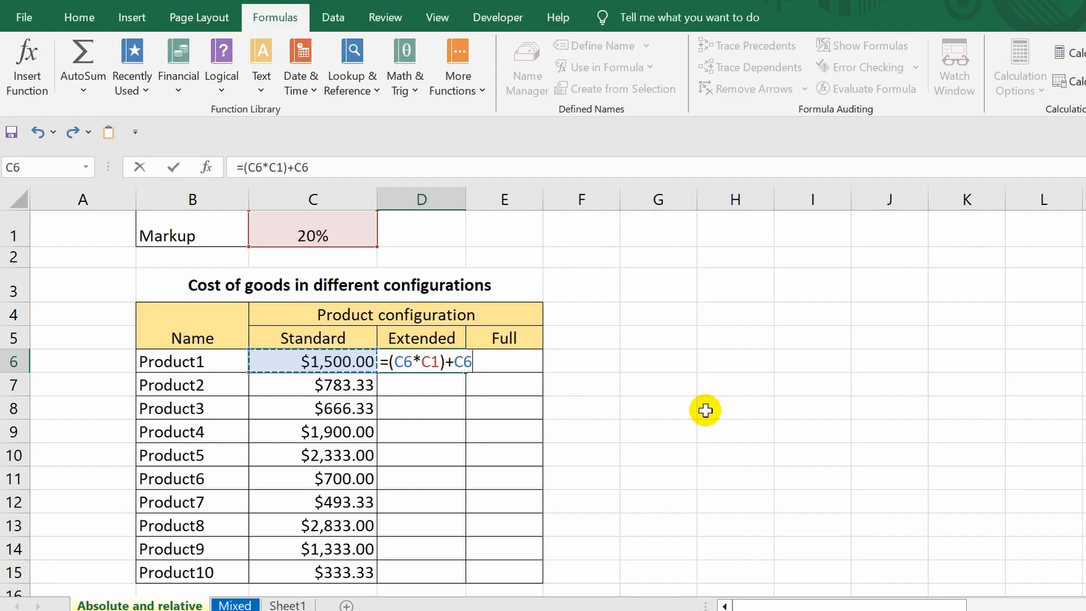
{"action": "key", "text": "Return"}
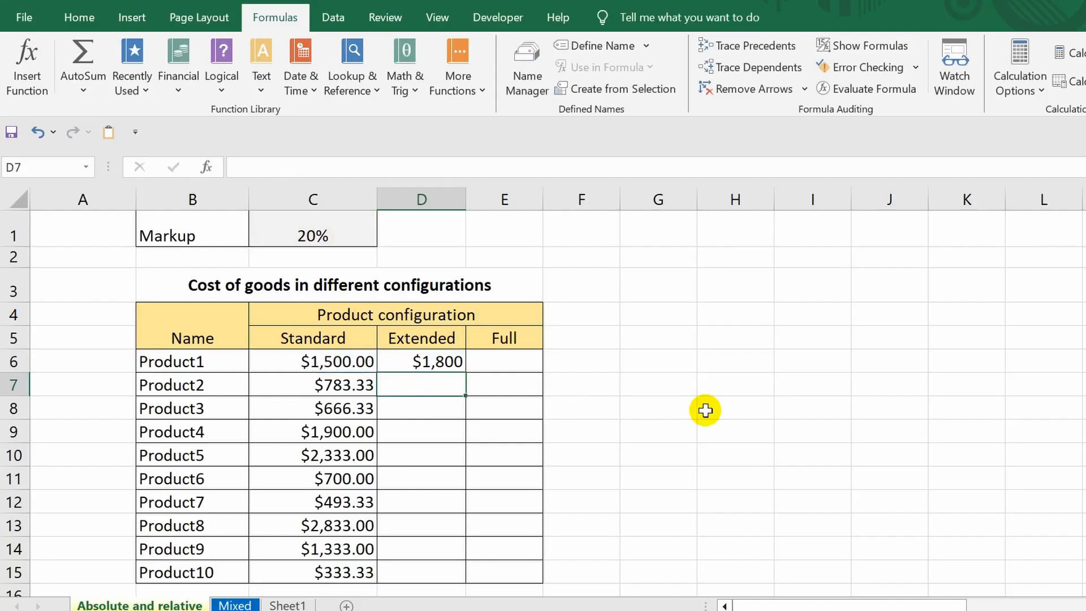
Step: Test the markup cell with 30% and 50%, then set it back to 20%
{"action": "left_click", "coordinate": [403, 353]}
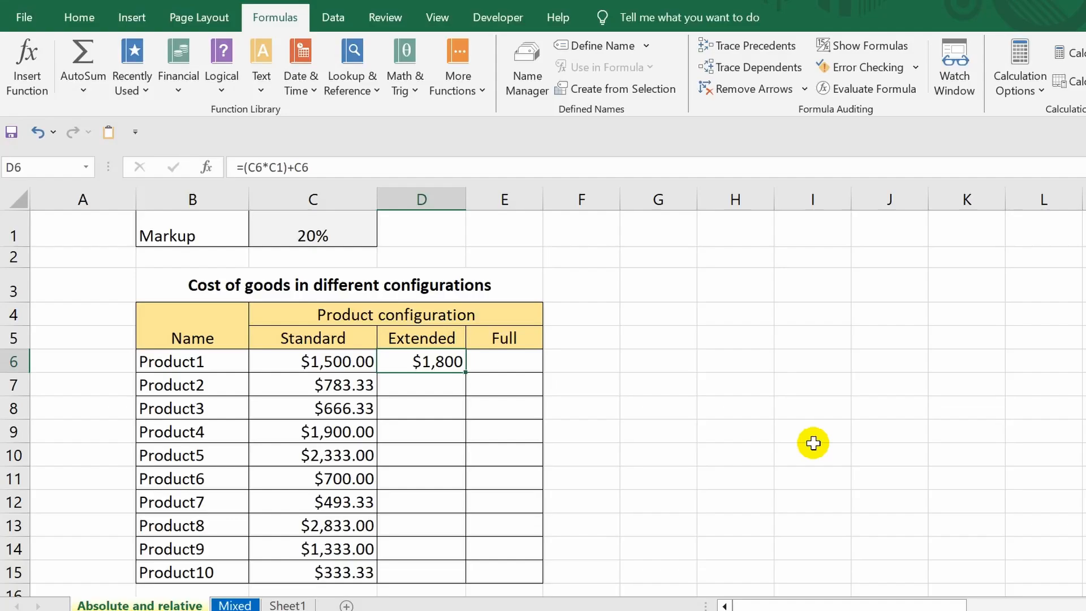
{"action": "left_click", "coordinate": [283, 233]}
{"action": "type", "text": "3"}
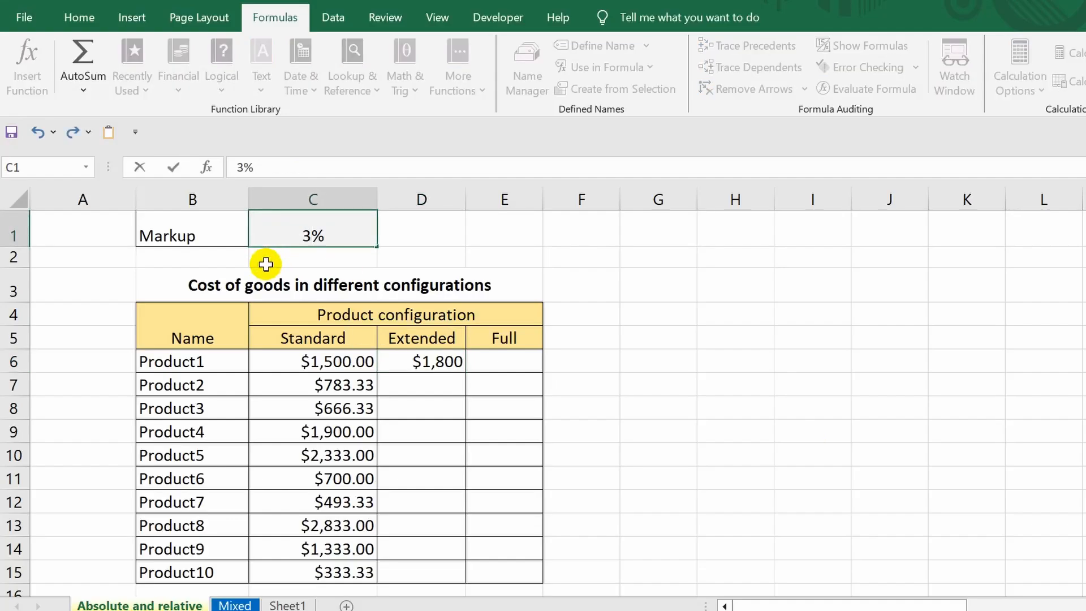
{"action": "type", "text": "0"}
{"action": "key", "text": "ctrl+Return"}
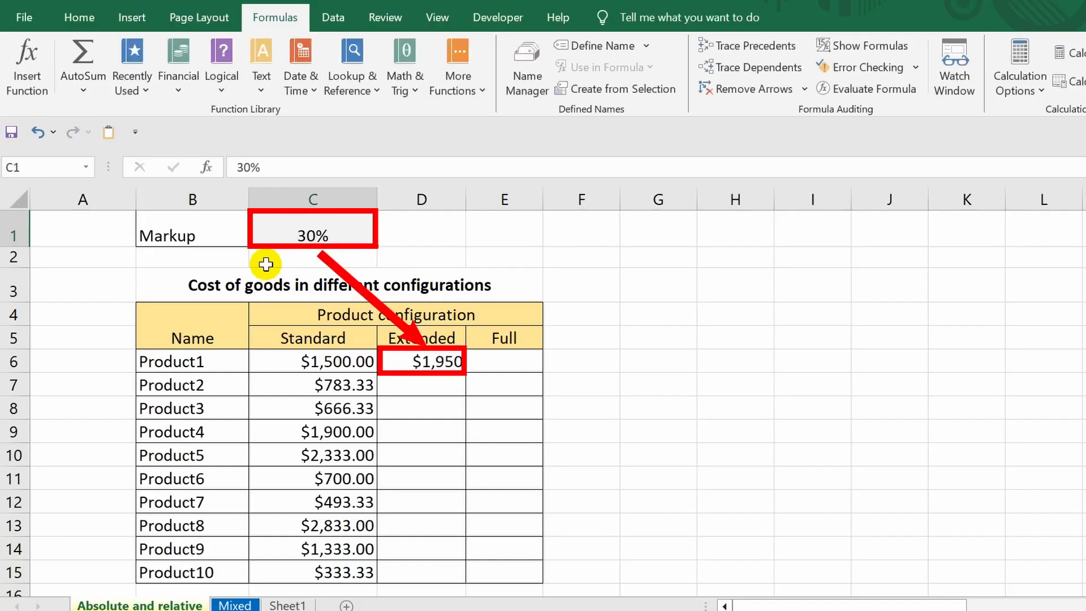
{"action": "type", "text": "50"}
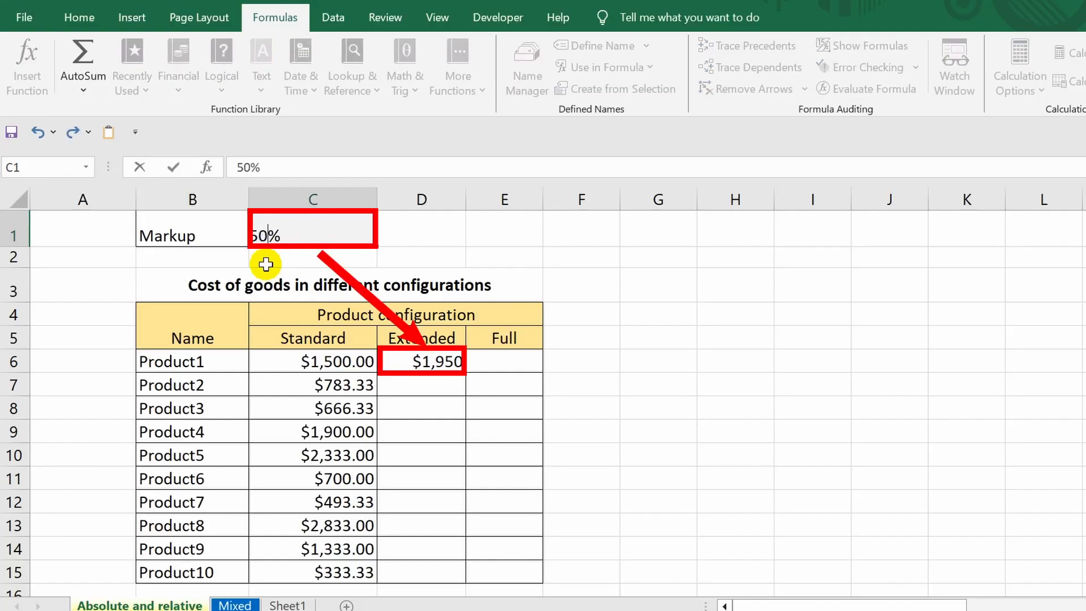
{"action": "key", "text": "ctrl+Return"}
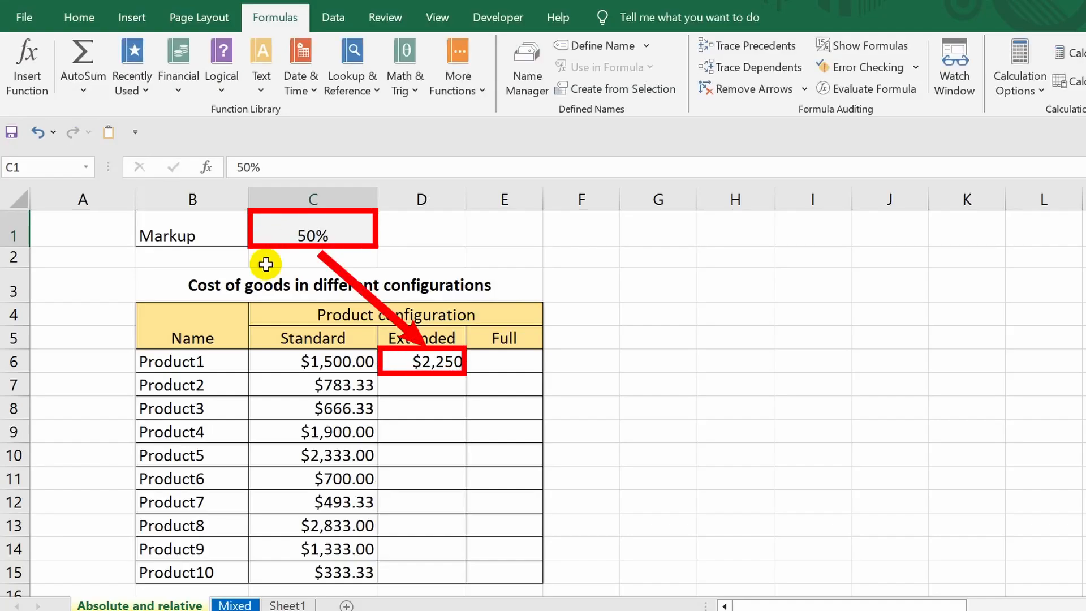
{"action": "type", "text": "20"}
{"action": "key", "text": "ctrl+Return"}
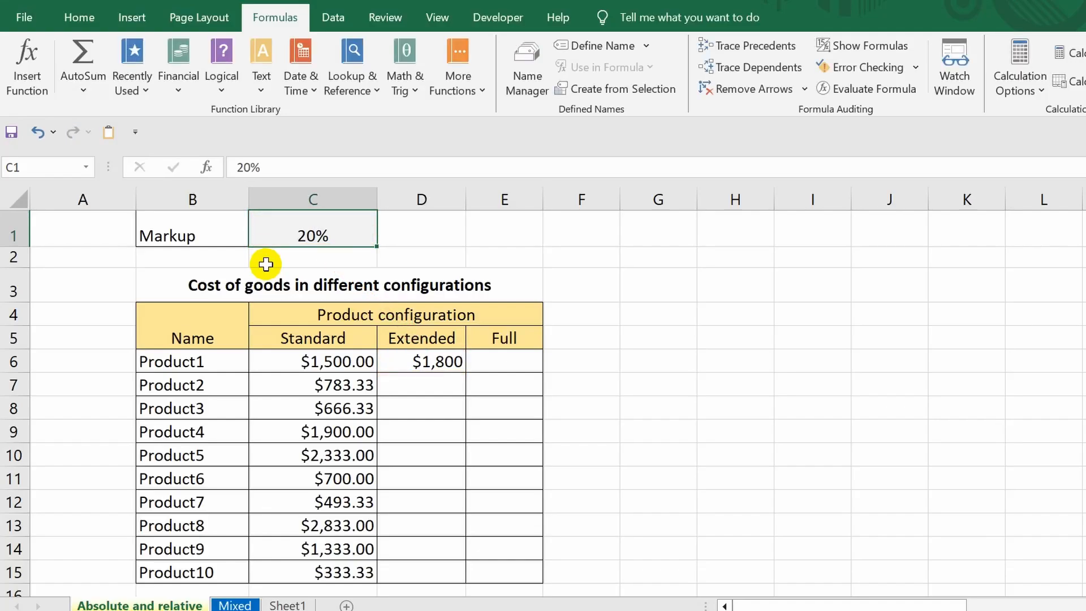
Step: Fill the Product1 Extended formula across to Full and down through Product10
{"action": "left_click", "coordinate": [455, 364]}
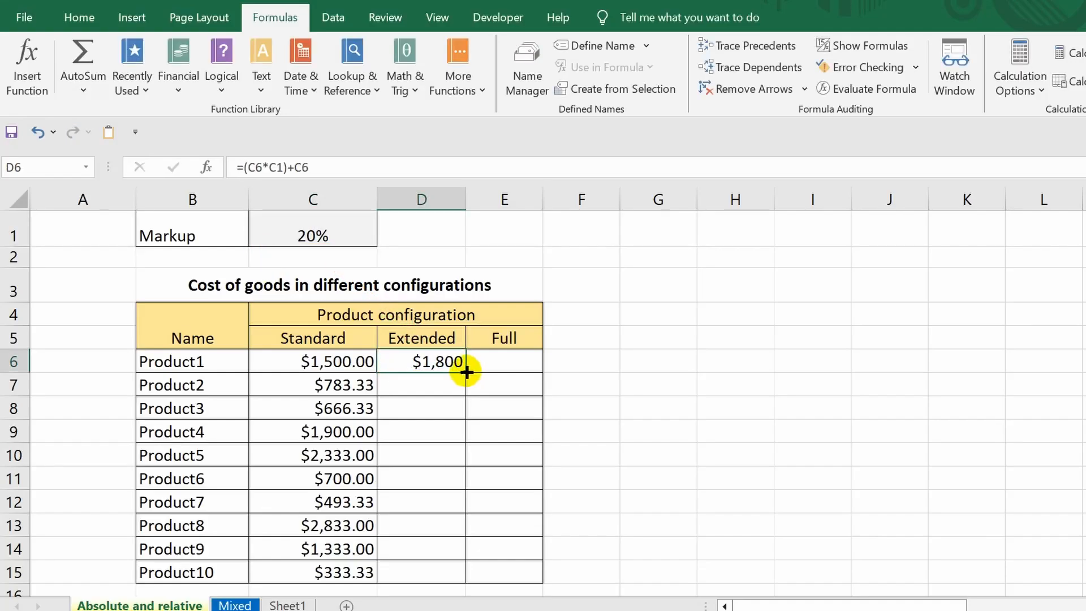
{"action": "left_click_drag", "start_coordinate": [466, 371], "coordinate": [524, 516]}
{"action": "left_click", "coordinate": [658, 496]}
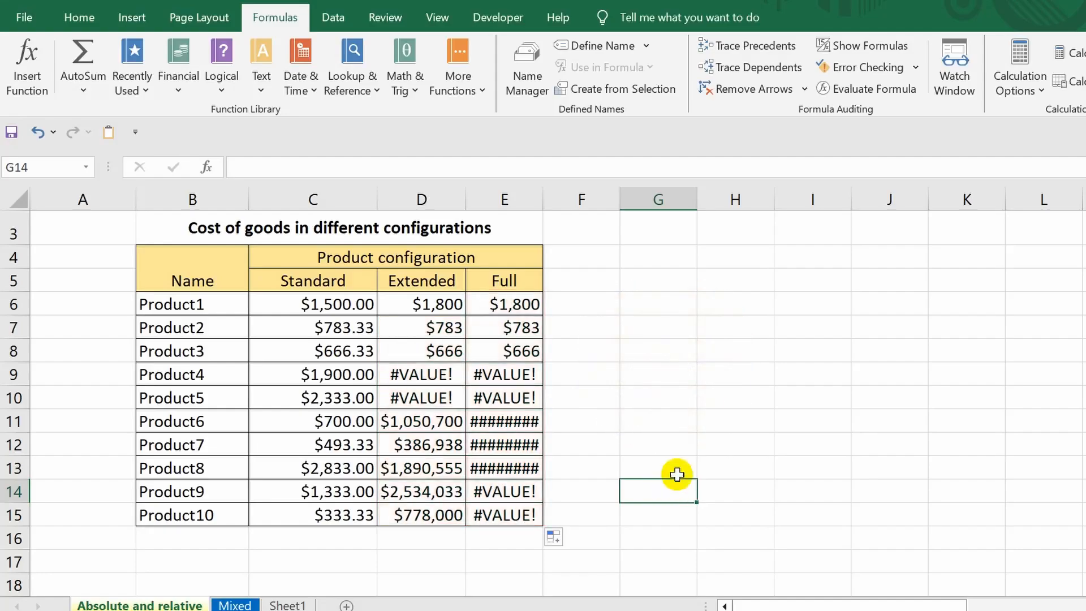
Step: Show formulas and inspect each Extended and Full formula cell by cell, then hide formulas again
{"action": "left_click", "coordinate": [848, 44]}
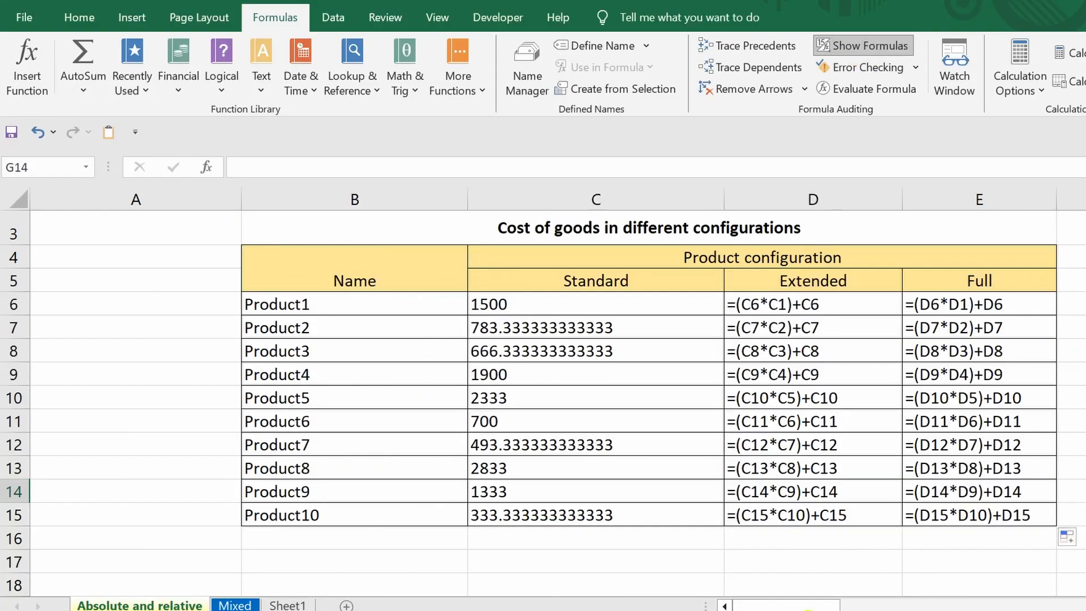
{"action": "scroll", "coordinate": [874, 511], "scroll_direction": "right", "scroll_amount": 2}
{"action": "scroll", "coordinate": [874, 510], "scroll_direction": "up", "scroll_amount": 1}
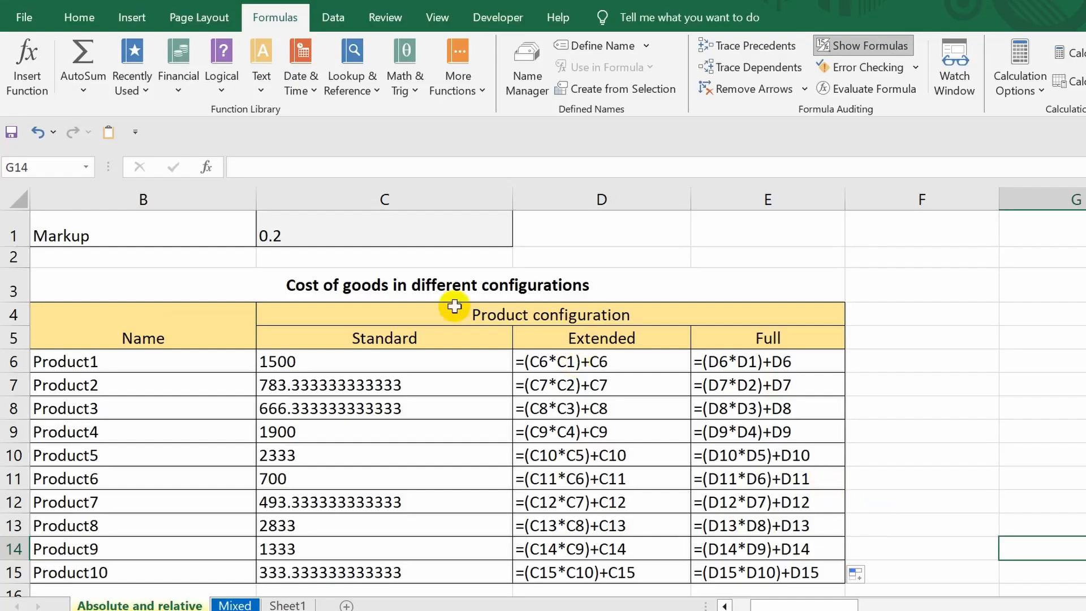
{"action": "left_click", "coordinate": [431, 228]}
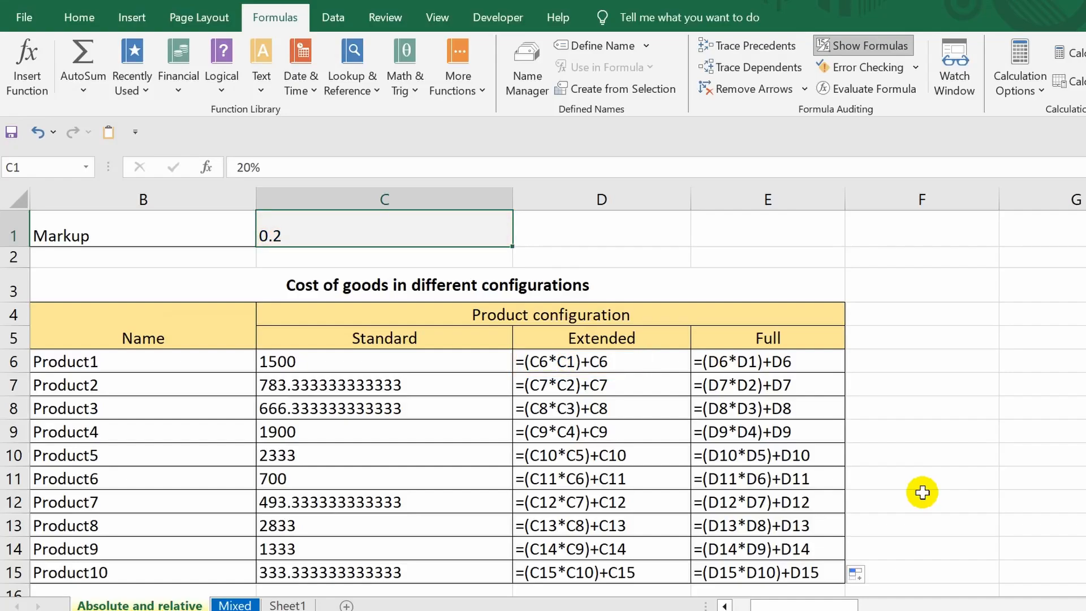
{"action": "left_click", "coordinate": [790, 361]}
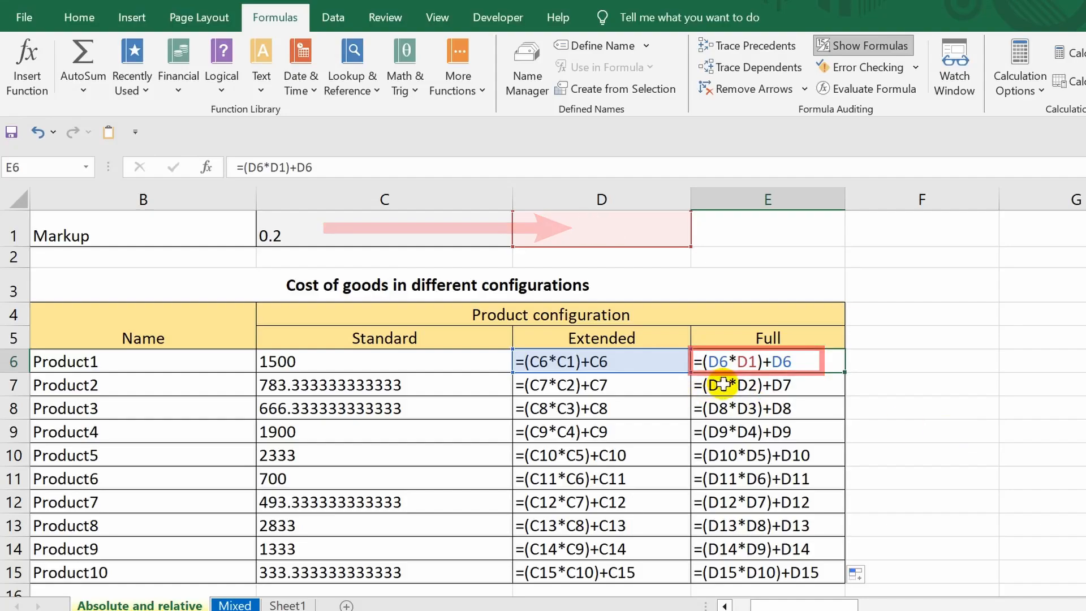
{"action": "left_click", "coordinate": [723, 384]}
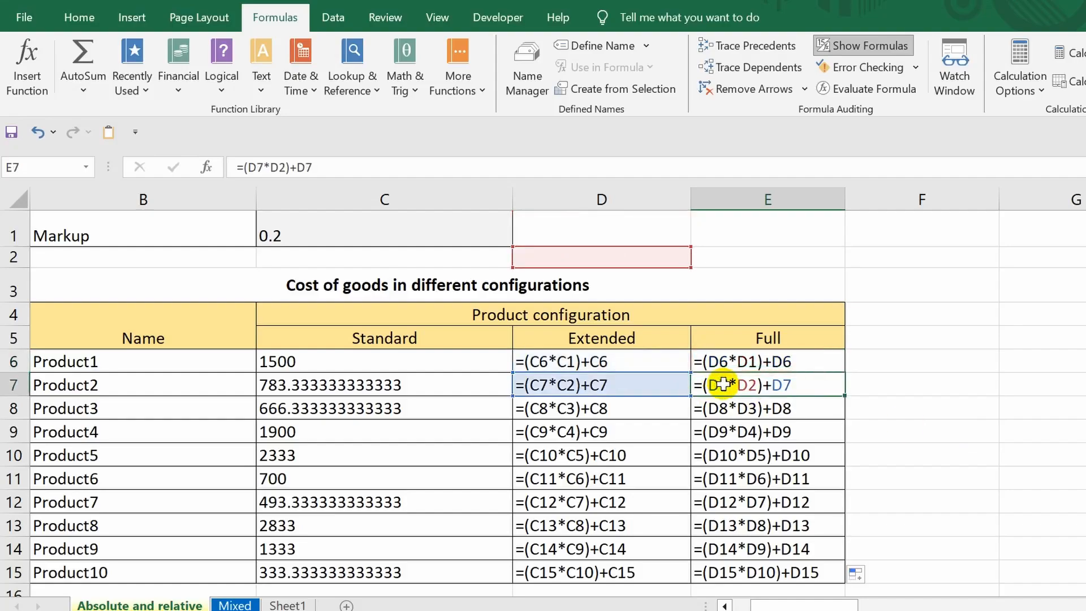
{"action": "left_click", "coordinate": [742, 412]}
{"action": "left_click", "coordinate": [749, 431]}
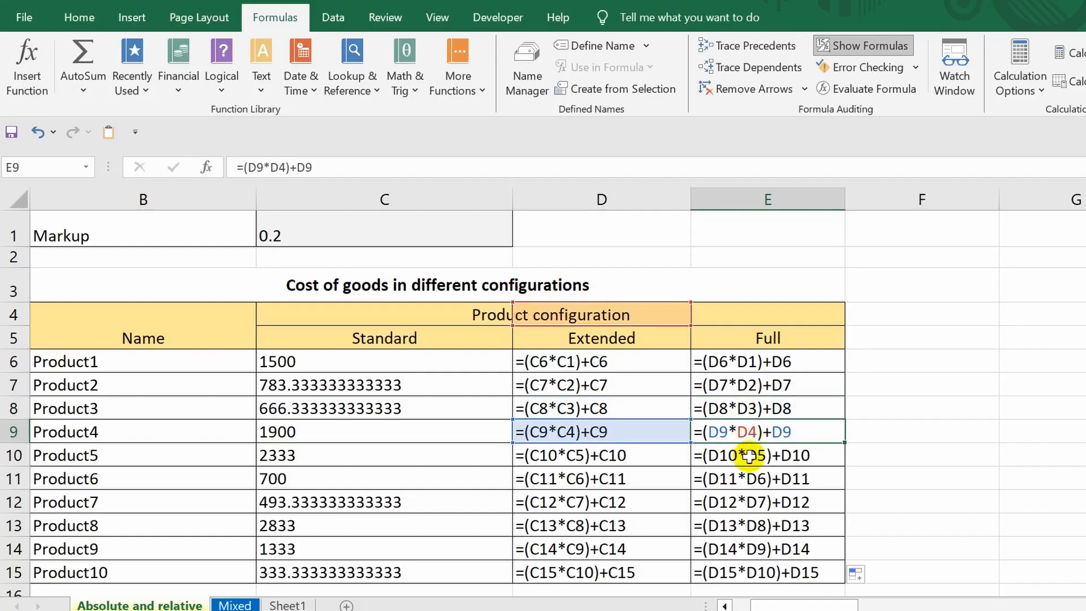
{"action": "left_click", "coordinate": [754, 456]}
{"action": "left_click", "coordinate": [753, 486]}
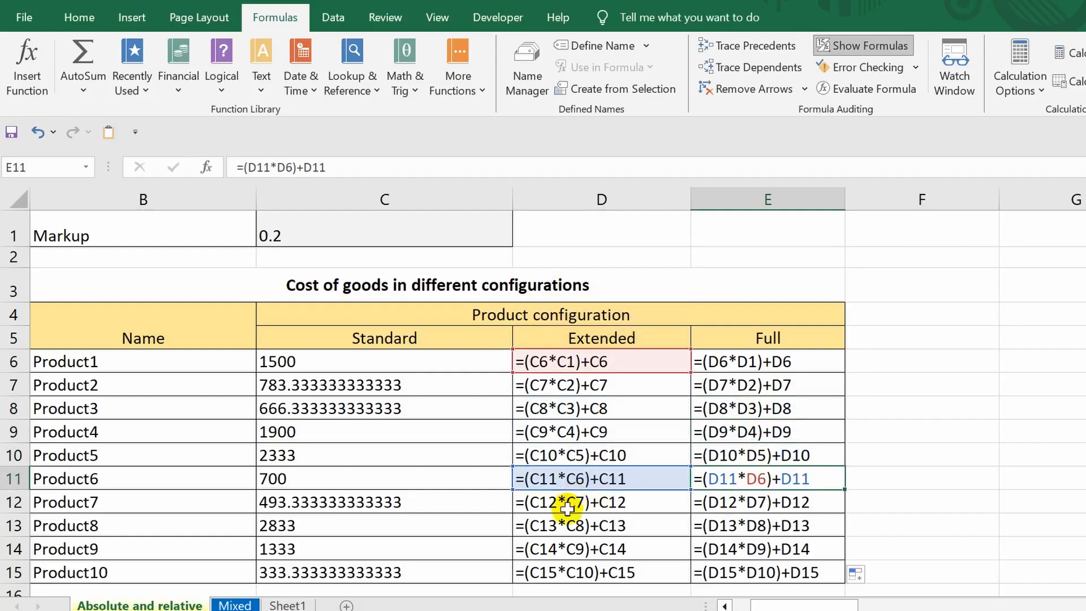
{"action": "left_click", "coordinate": [580, 501]}
{"action": "left_click", "coordinate": [576, 523]}
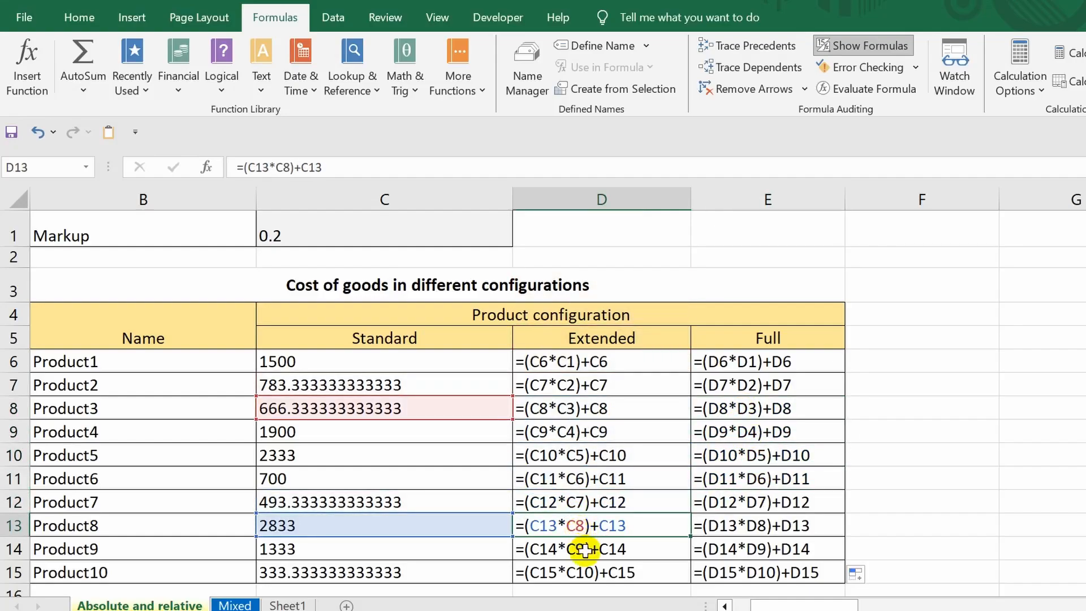
{"action": "left_click", "coordinate": [587, 548]}
{"action": "left_click", "coordinate": [593, 574]}
{"action": "left_click", "coordinate": [589, 479]}
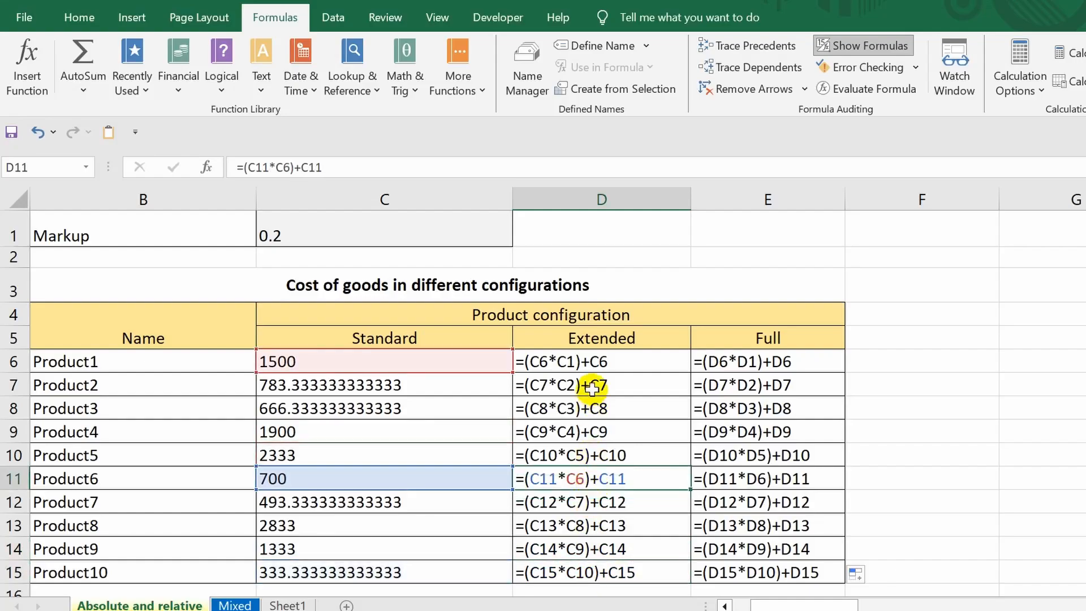
{"action": "left_click", "coordinate": [589, 384]}
{"action": "left_click", "coordinate": [591, 362]}
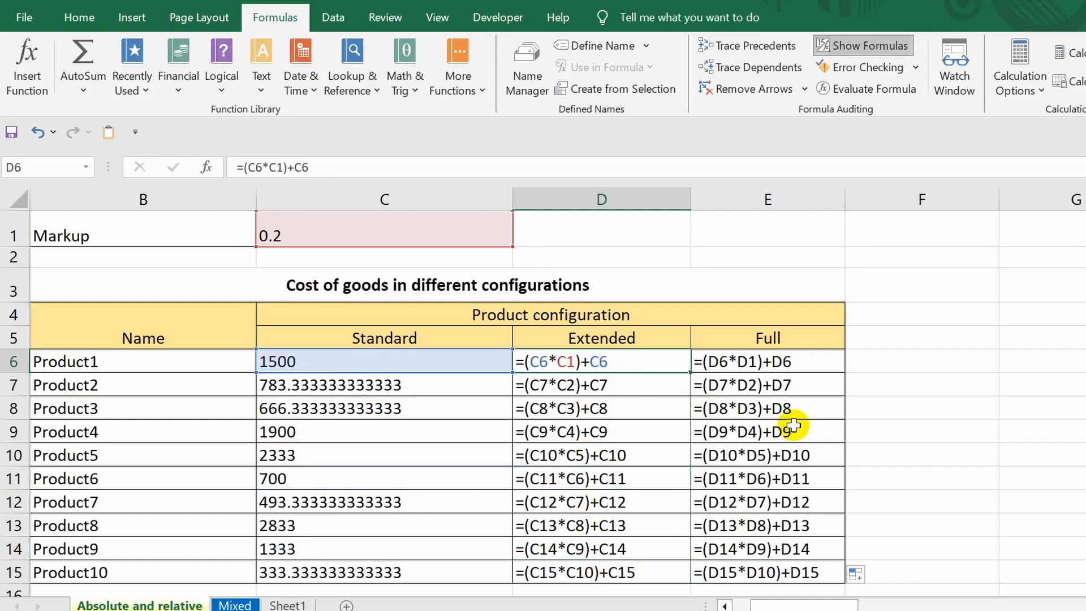
{"action": "left_click", "coordinate": [839, 48]}
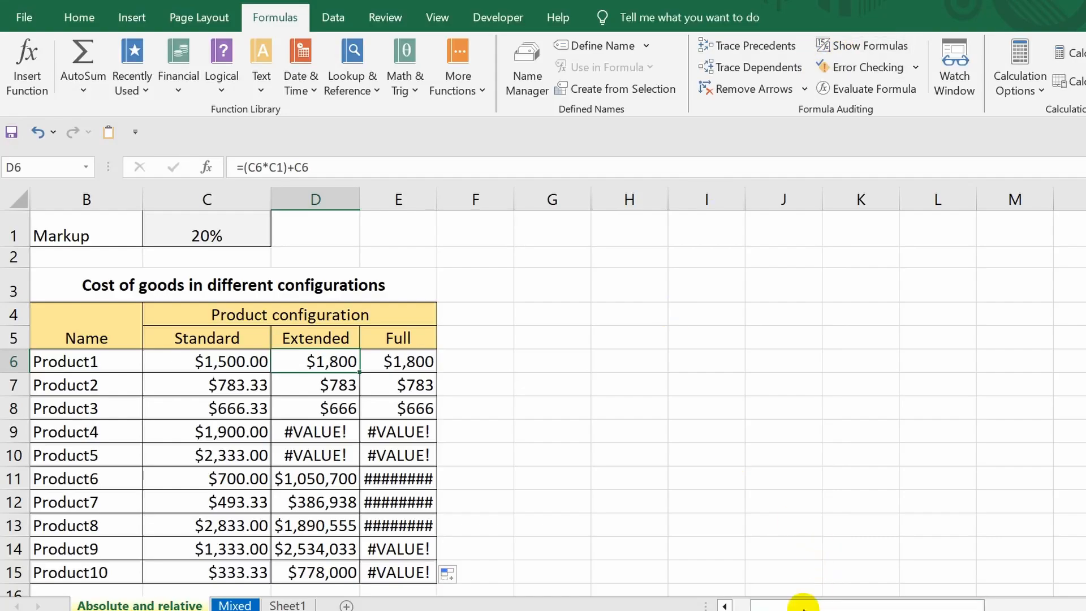
{"action": "left_click_drag", "start_coordinate": [804, 603], "coordinate": [783, 603]}
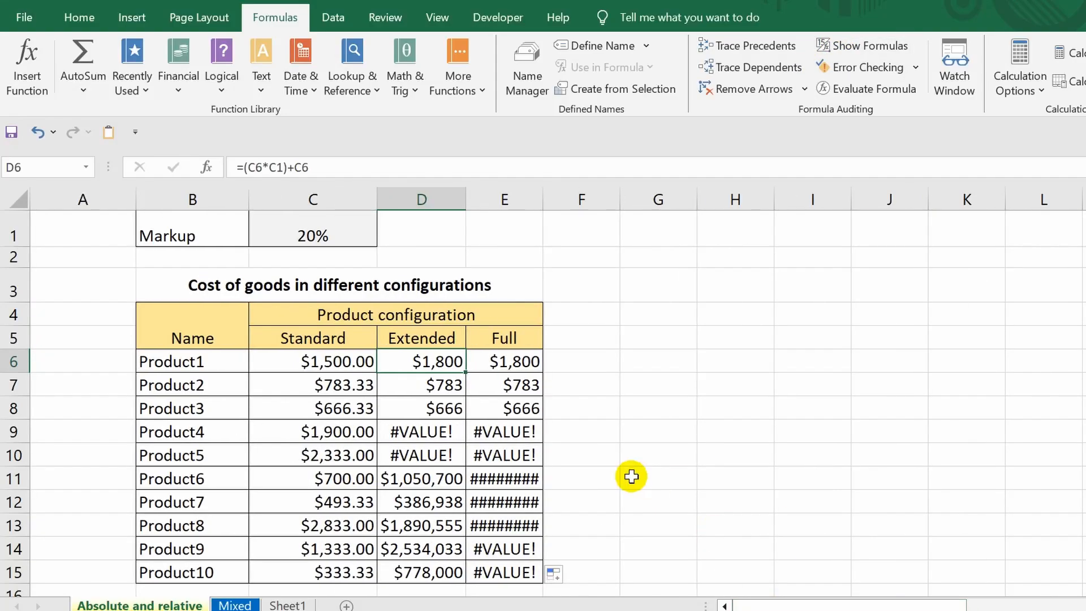
Step: Undo the fill of the Extended formula across and down the table
{"action": "key", "text": "ctrl+z"}
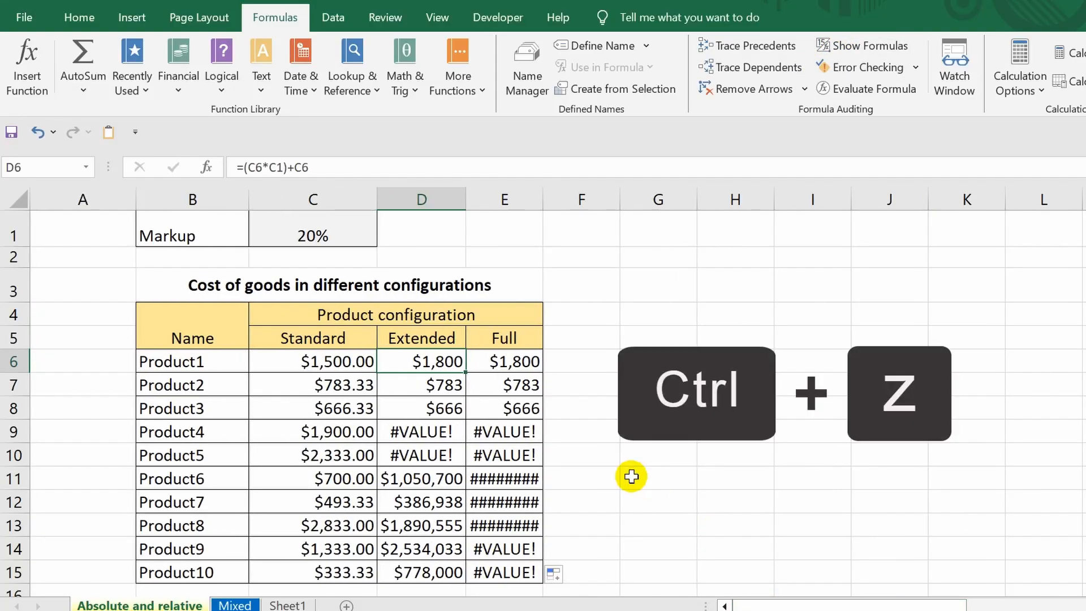
{"action": "key", "text": "ctrl+z"}
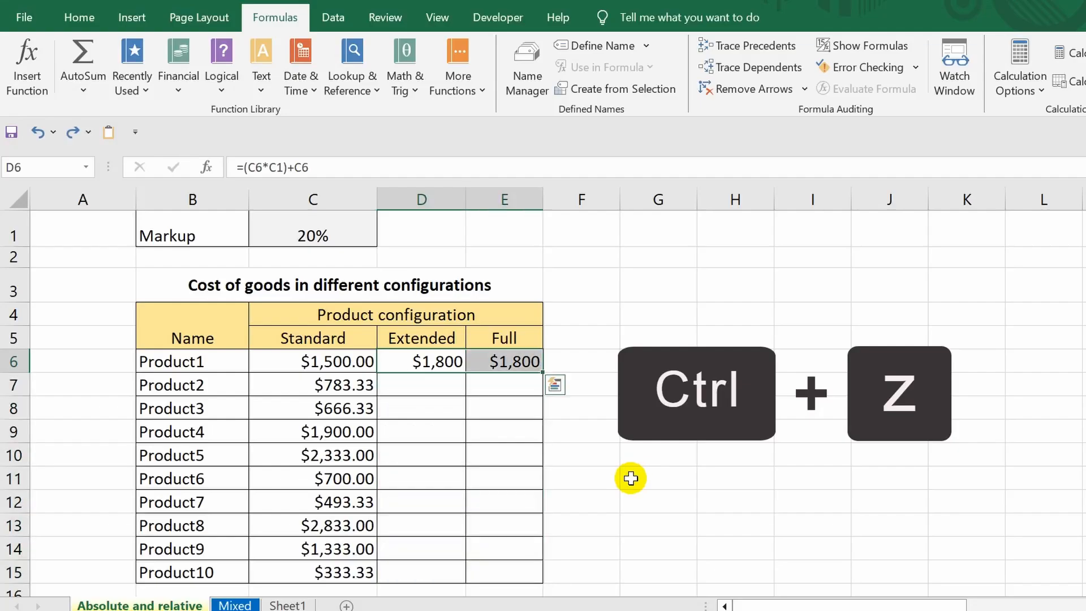
{"action": "key", "text": "ctrl+z"}
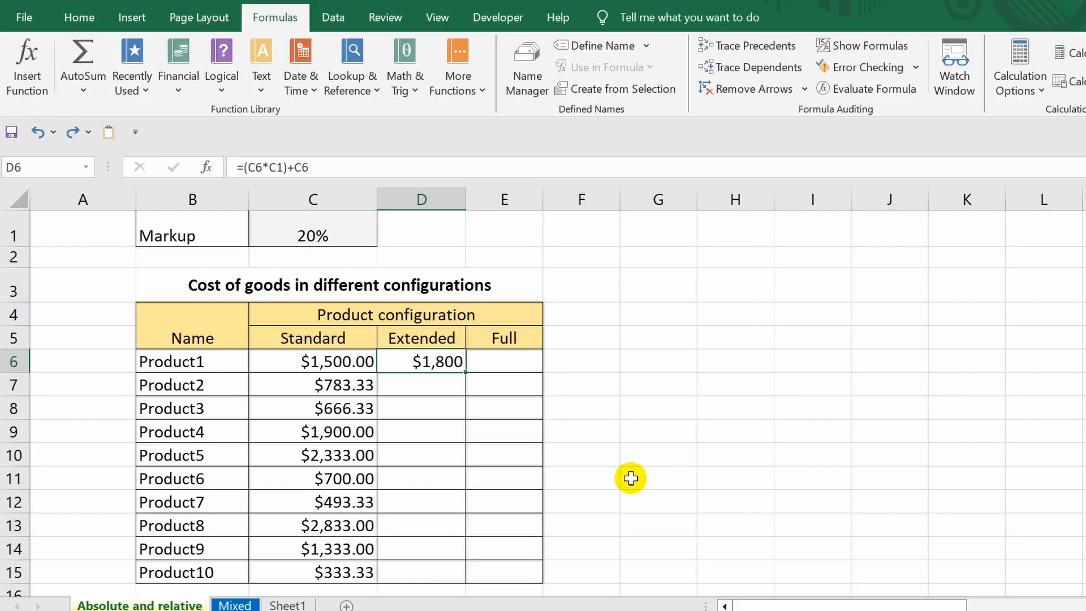
Step: Edit the Product1 Extended formula so the markup reference becomes absolute $C$1
{"action": "double_click", "coordinate": [418, 361]}
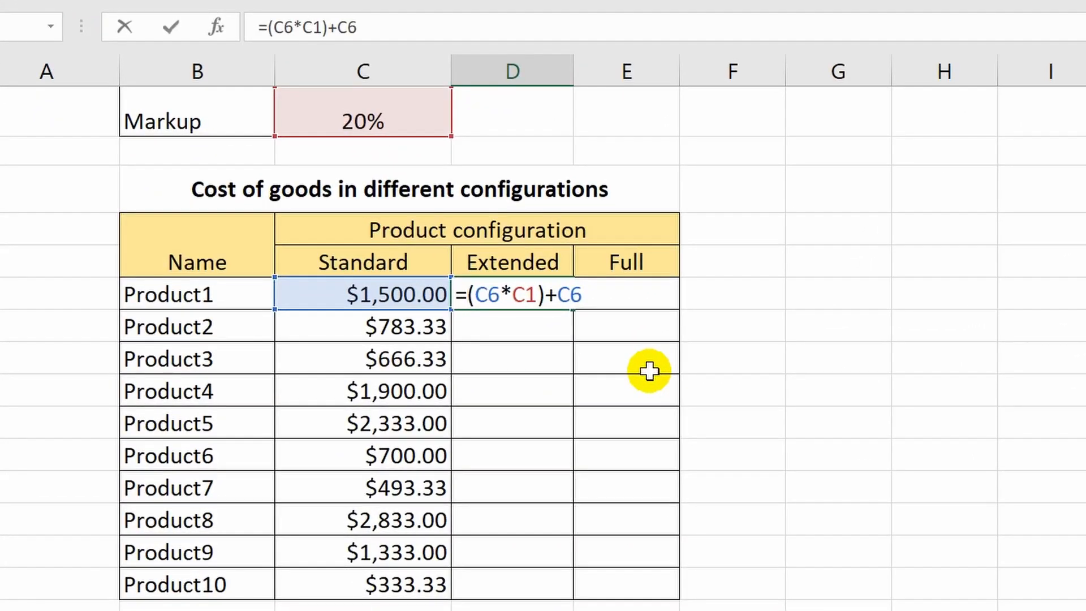
{"action": "left_click", "coordinate": [513, 294]}
{"action": "key", "text": "F4"}
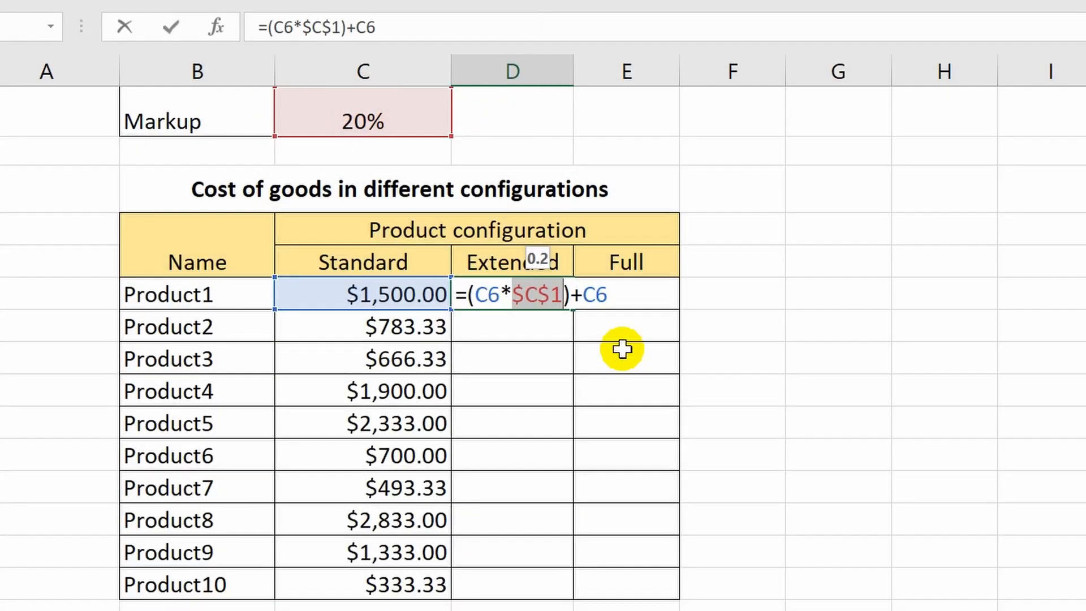
{"action": "key", "text": "Return"}
Step: Fill the corrected Product1 Extended formula across to Full and down through Product10
{"action": "left_click", "coordinate": [555, 293]}
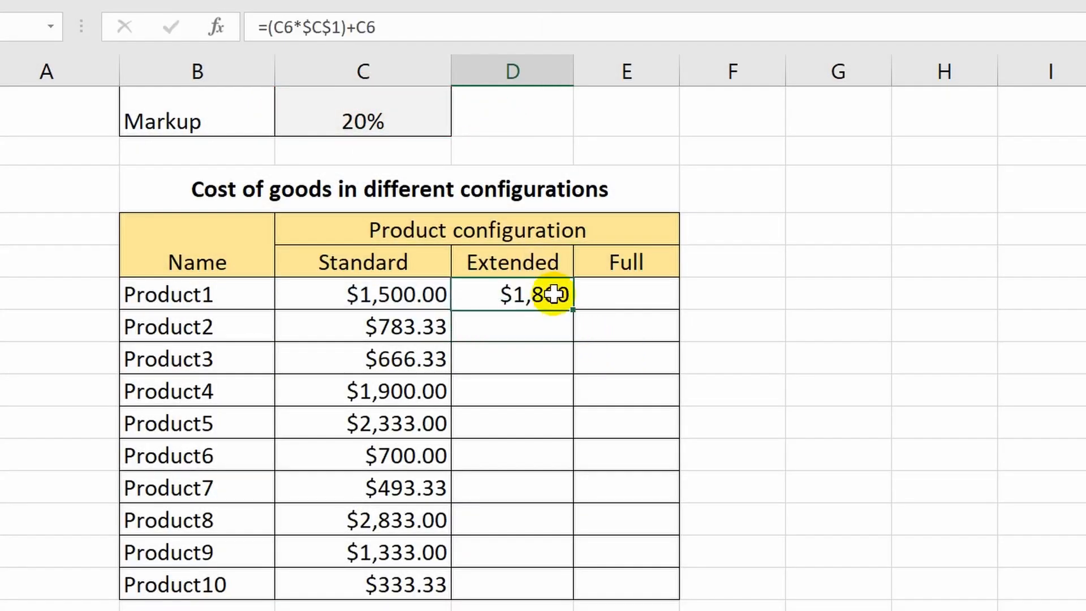
{"action": "left_click_drag", "start_coordinate": [608, 308], "coordinate": [681, 592]}
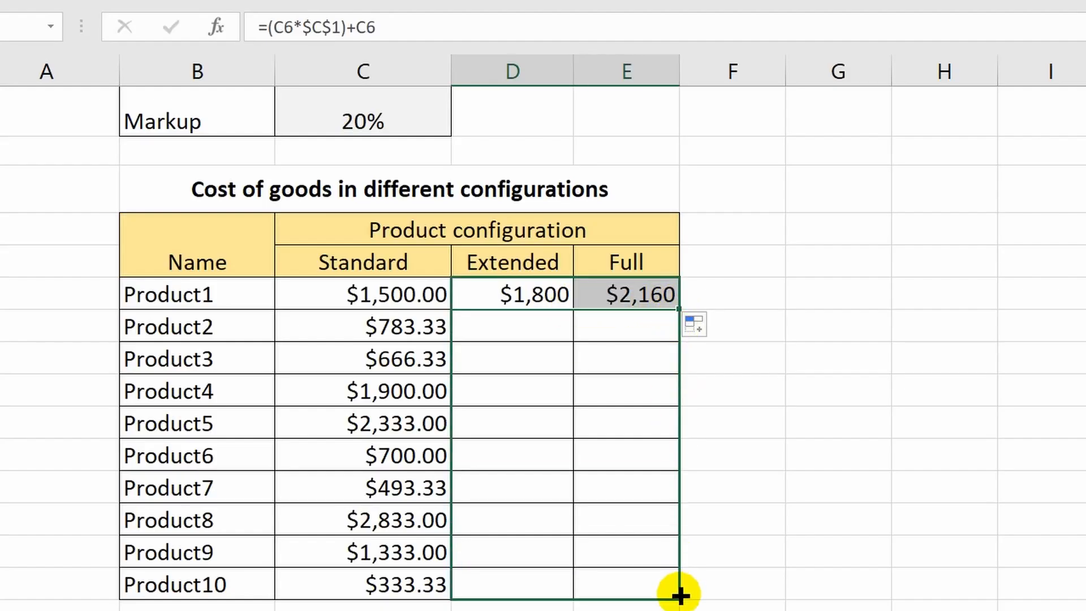
{"action": "left_click", "coordinate": [807, 583]}
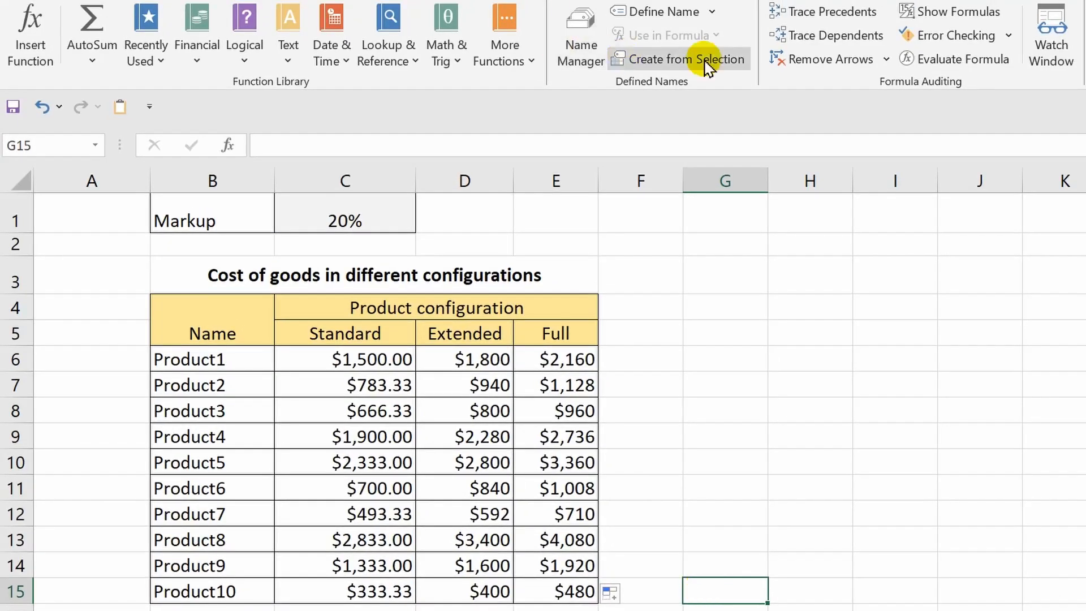
Step: Show formulas and scroll to examine the filled Extended and Full formulas
{"action": "left_click", "coordinate": [942, 17]}
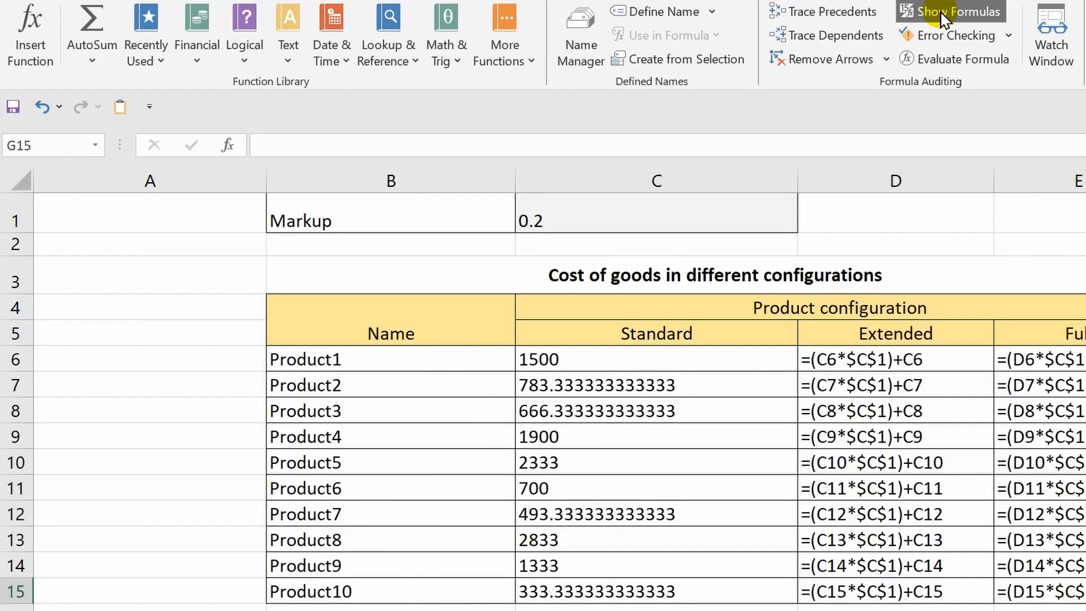
{"action": "scroll", "coordinate": [560, 396], "scroll_direction": "right", "scroll_amount": 1}
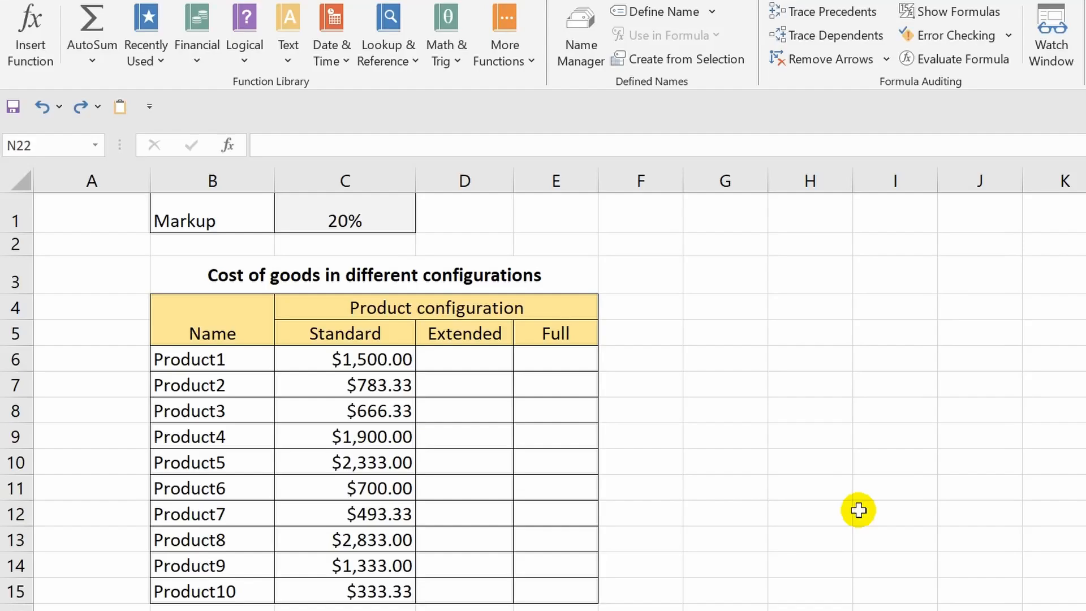
Step: Select all Extended and Full cells and enter =(C6*$C$1)+C6 into every selected cell at once
{"action": "left_click_drag", "start_coordinate": [477, 365], "coordinate": [566, 588]}
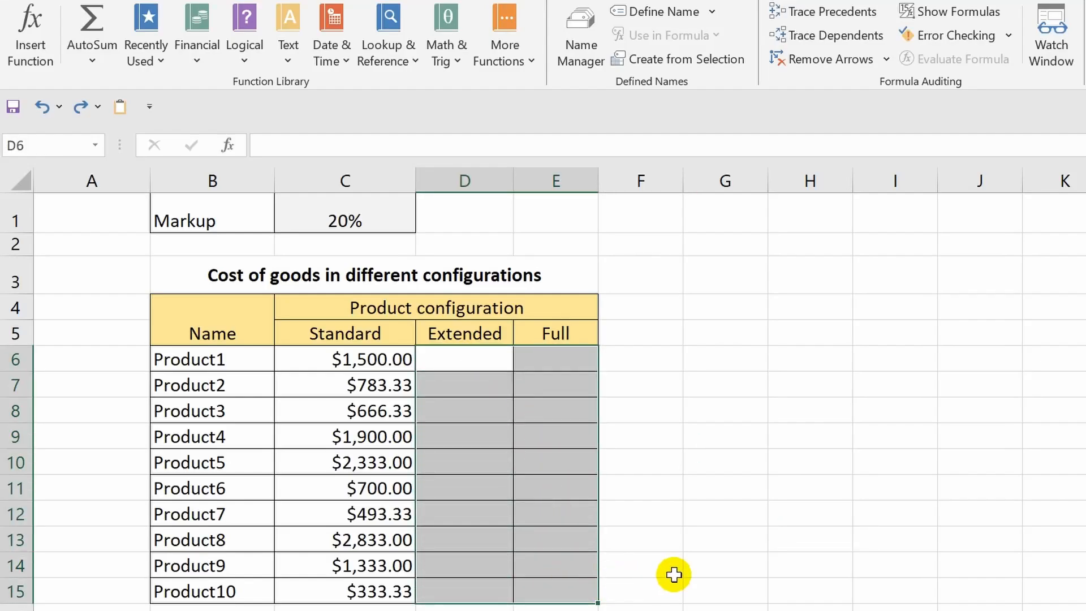
{"action": "type", "text": "=("}
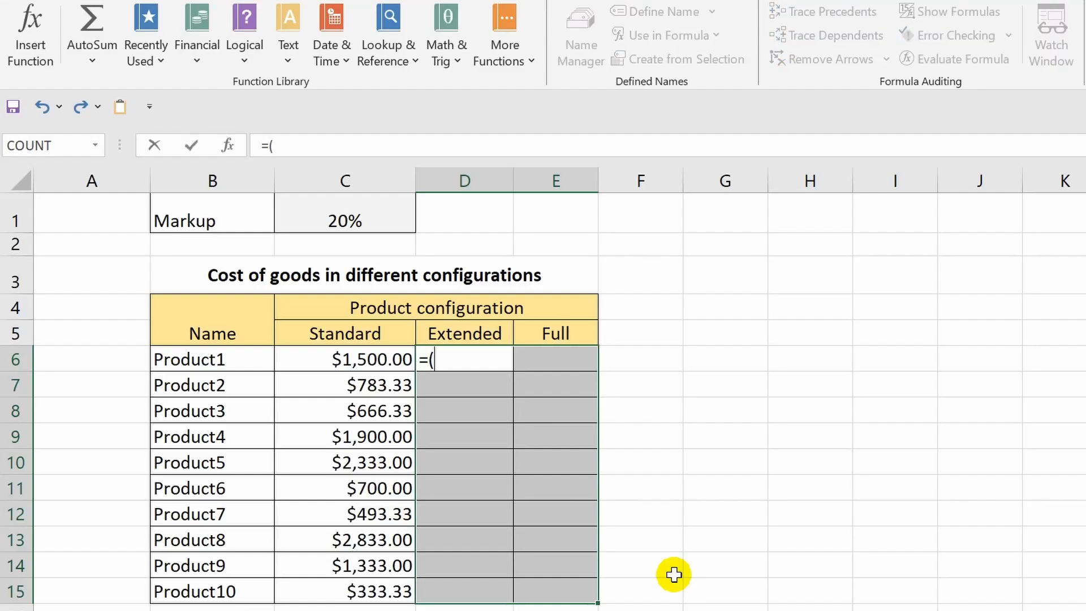
{"action": "left_click", "coordinate": [338, 356]}
{"action": "type", "text": "*"}
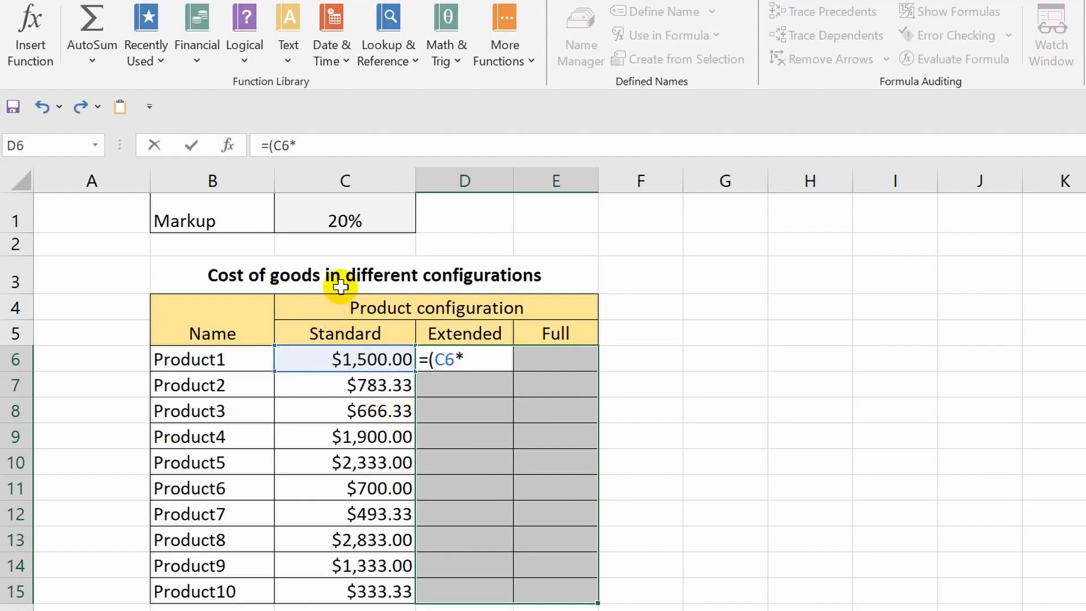
{"action": "left_click", "coordinate": [343, 217]}
{"action": "key", "text": "F4"}
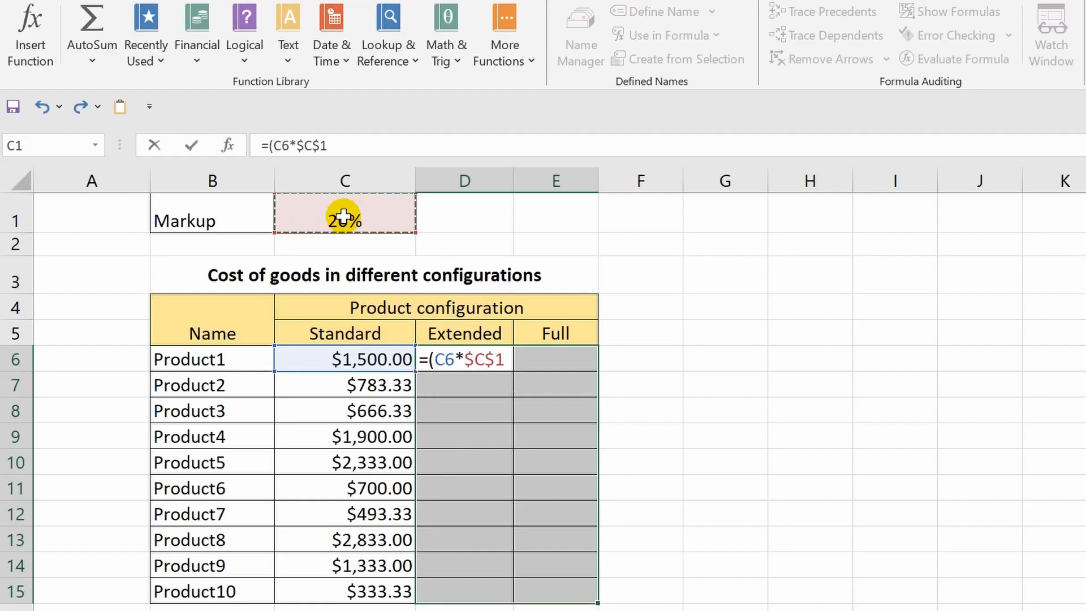
{"action": "type", "text": ")+"}
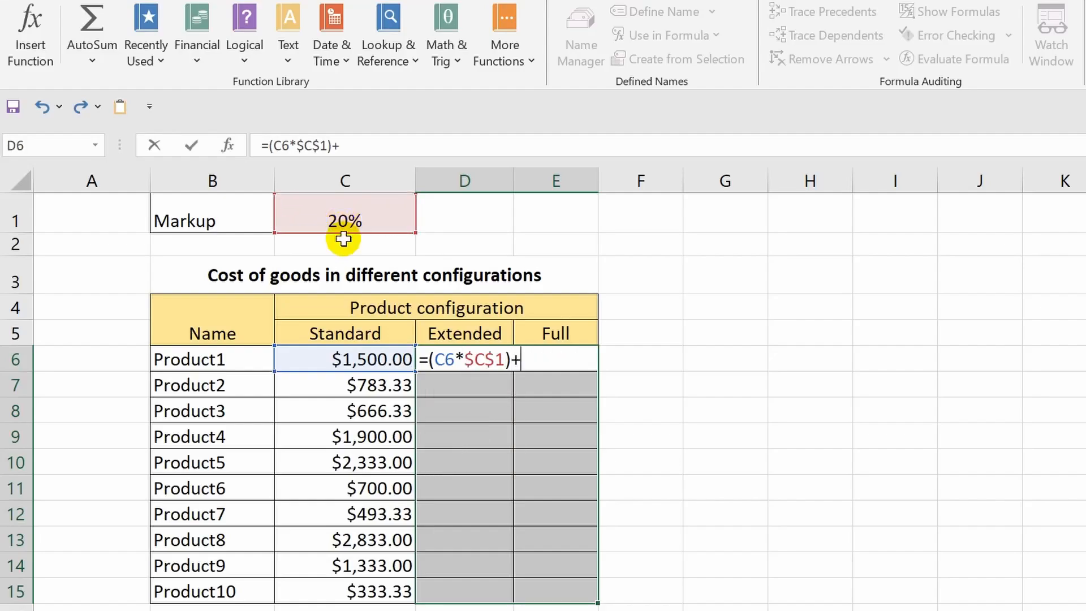
{"action": "left_click", "coordinate": [349, 359]}
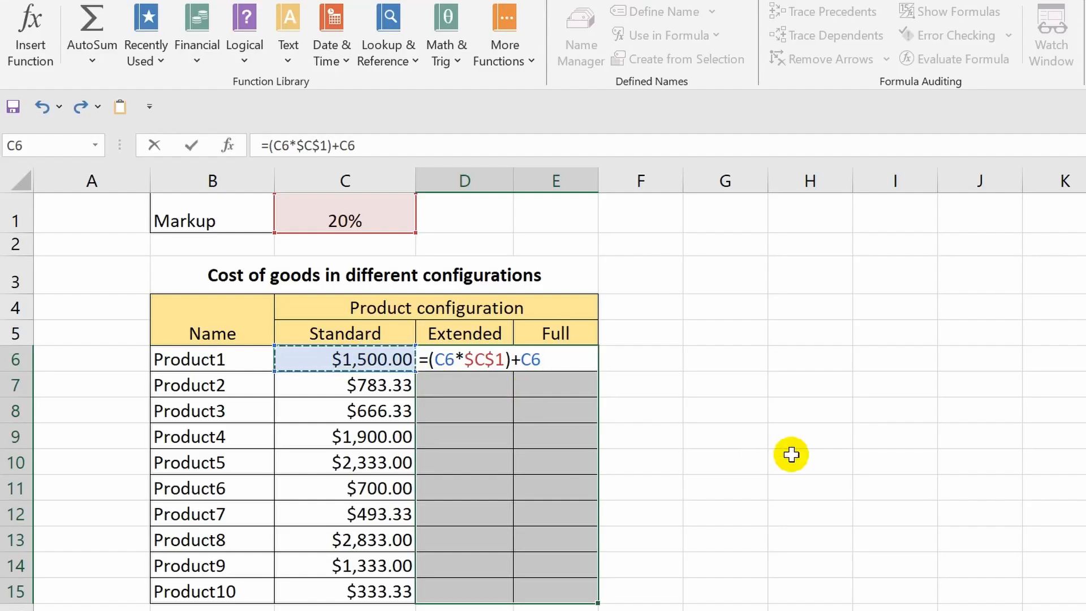
{"action": "key", "text": "ctrl+Return"}
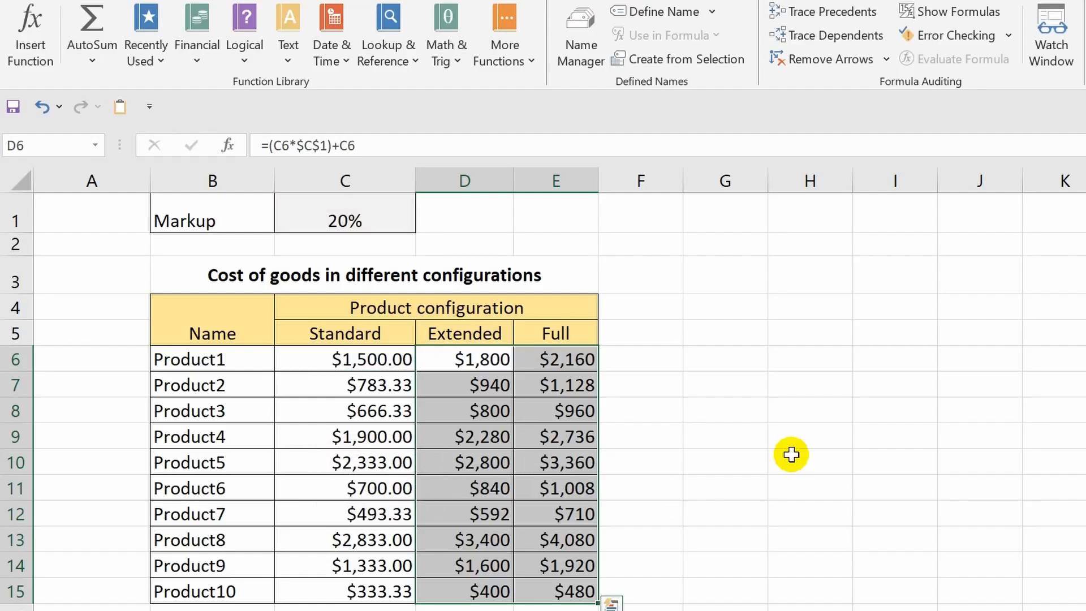
{"action": "left_click", "coordinate": [791, 454]}
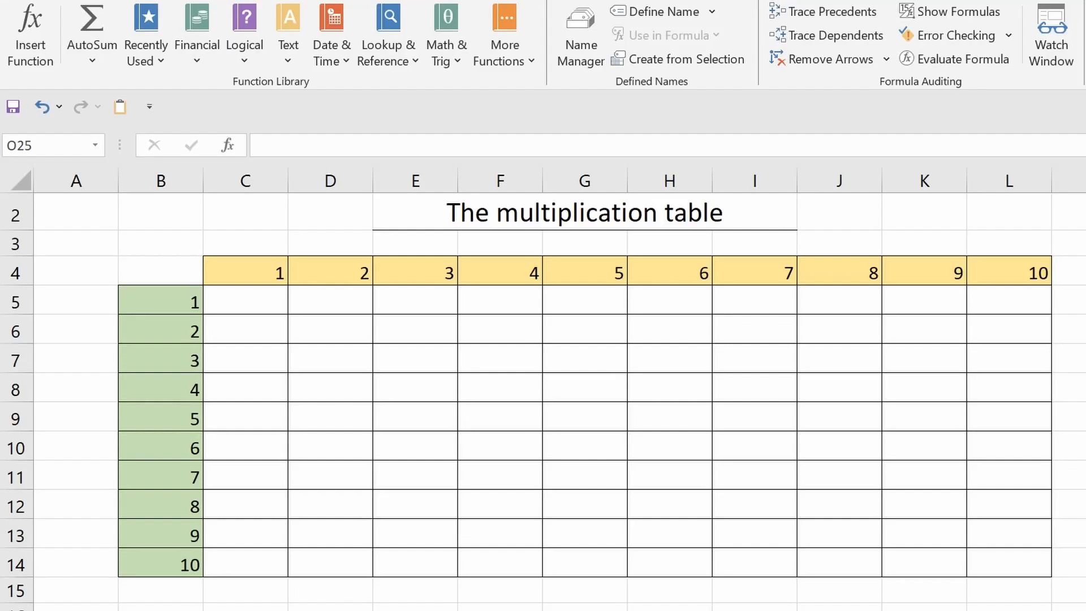
Step: Select the multiplication table's body C5:L14 and start a formula multiplying B5 by C4
{"action": "mouse_move", "coordinate": [242, 298]}
{"action": "left_mouse_down"}
{"action": "mouse_move", "coordinate": [643, 424]}
{"action": "mouse_move", "coordinate": [967, 538]}
{"action": "mouse_move", "coordinate": [1012, 565]}
{"action": "left_mouse_up"}
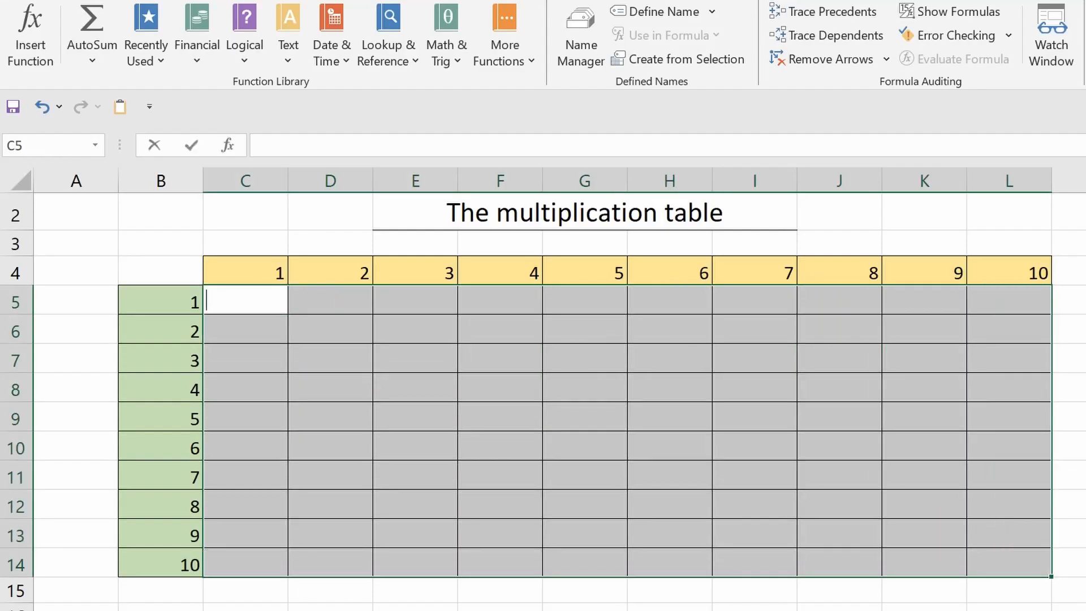
{"action": "type", "text": "="}
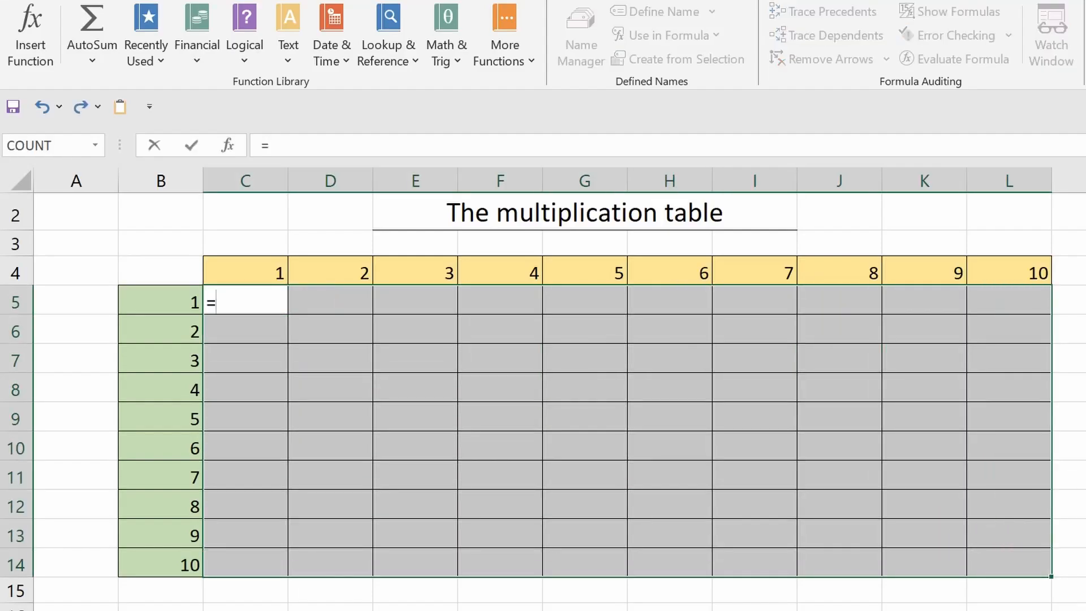
{"action": "left_click", "coordinate": [147, 304]}
{"action": "type", "text": "*"}
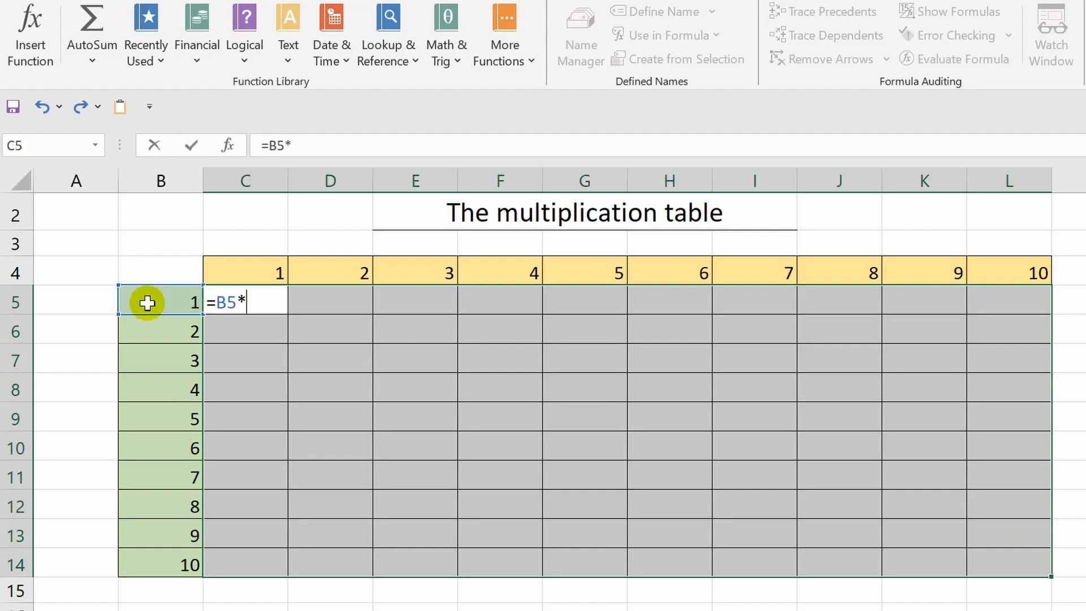
{"action": "left_click", "coordinate": [269, 269]}
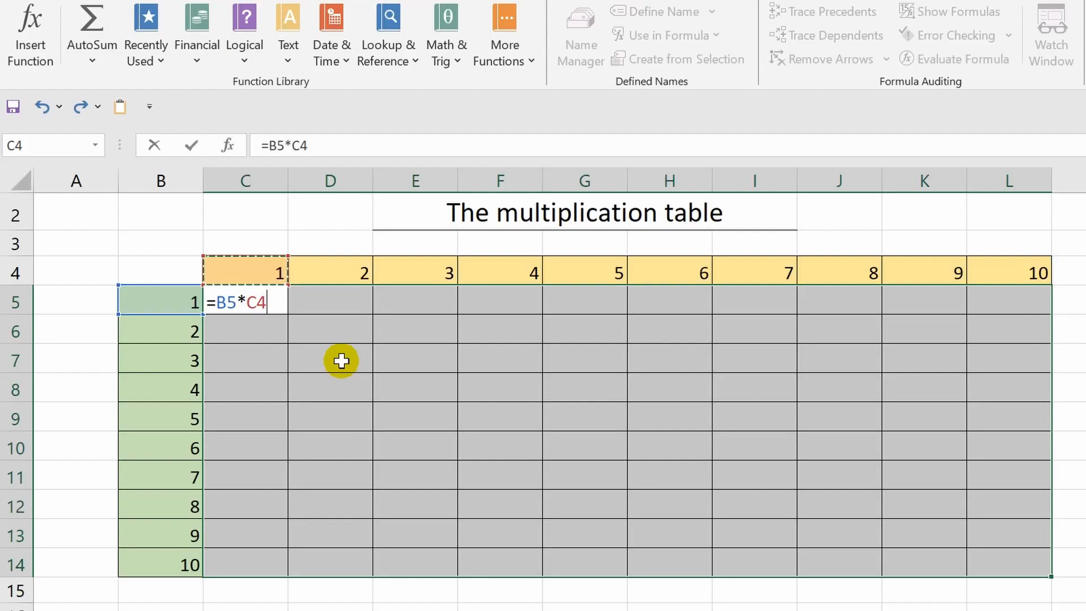
Step: Cycle the B5 reference's anchoring until it becomes the mixed reference $B5
{"action": "left_click", "coordinate": [227, 303]}
{"action": "key", "text": "F4"}
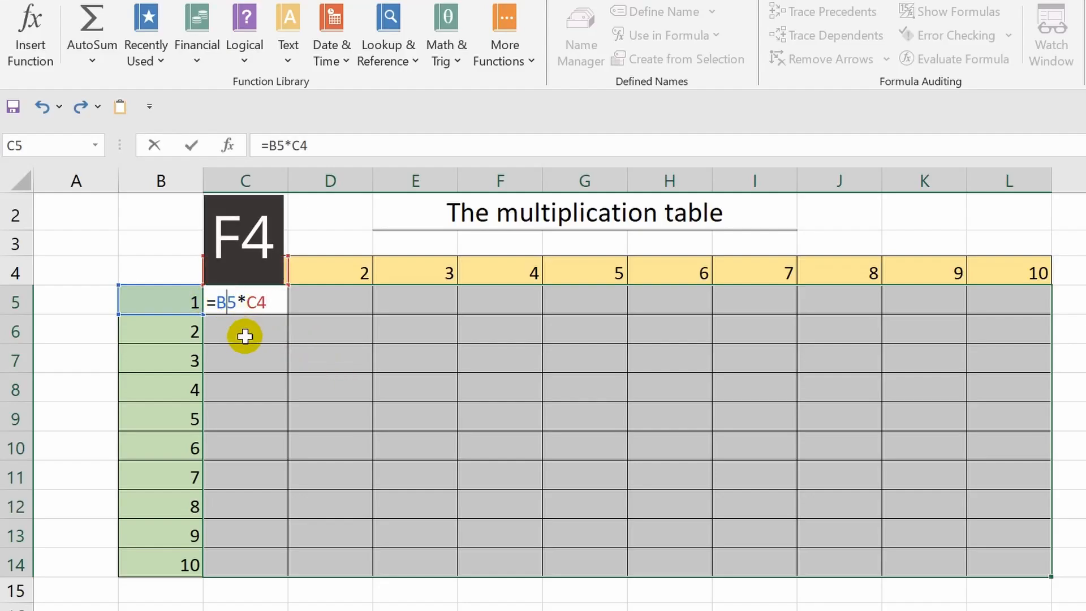
{"action": "key", "text": "F4"}
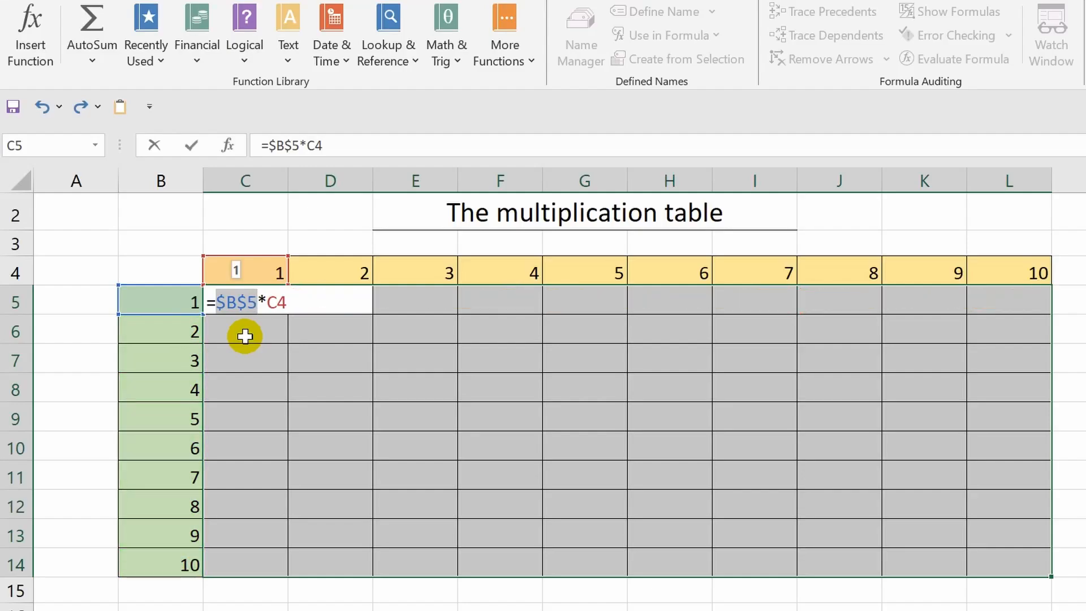
{"action": "key", "text": "F4"}
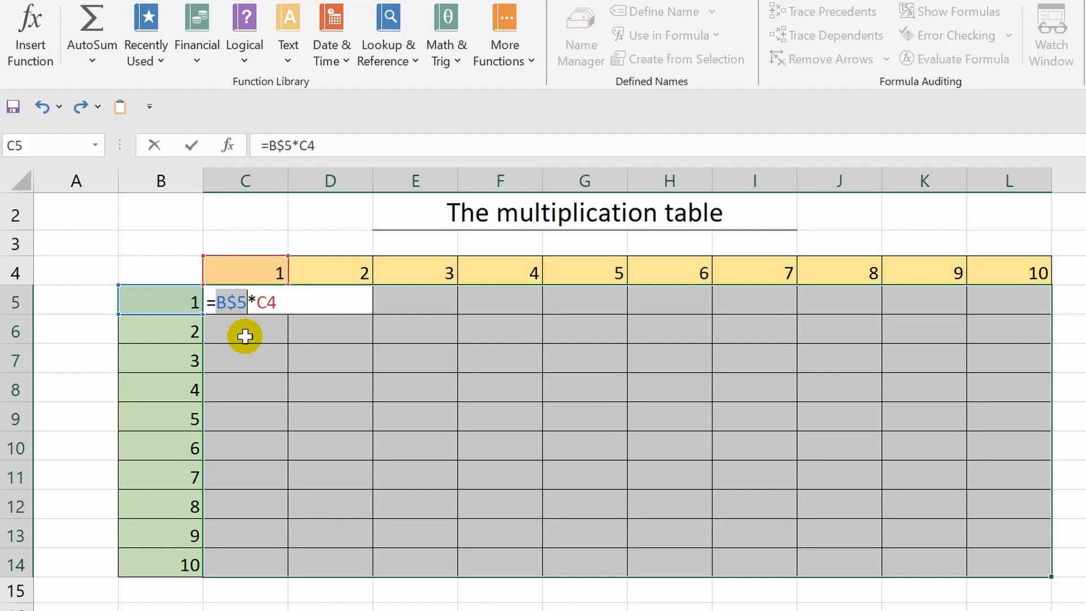
{"action": "key", "text": "F4"}
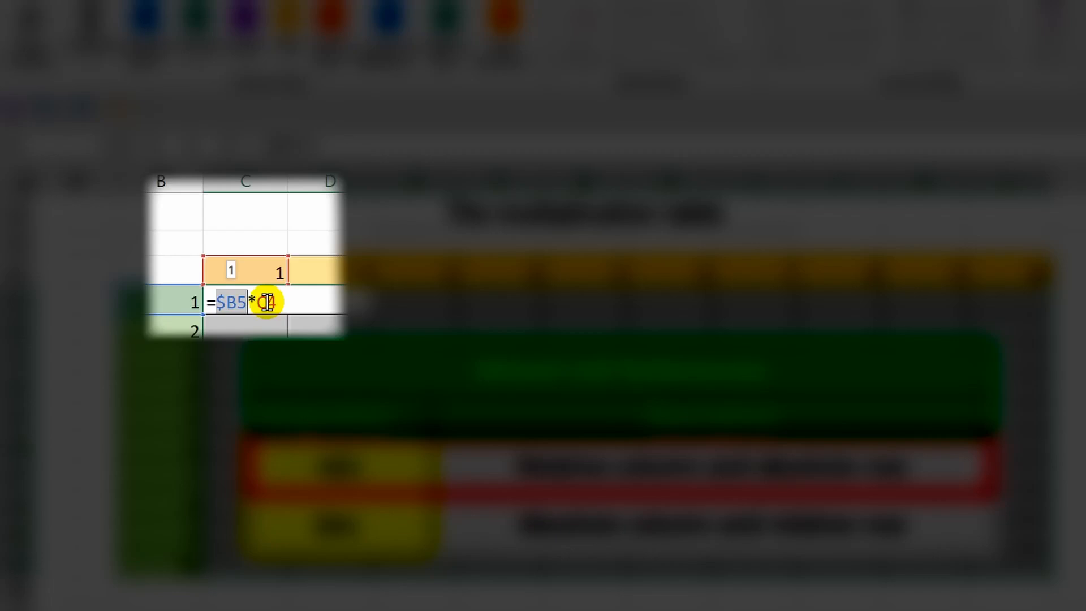
Step: Change C4 to the mixed reference C$4 and enter =$B5*C$4 into all selected cells
{"action": "left_click", "coordinate": [267, 303]}
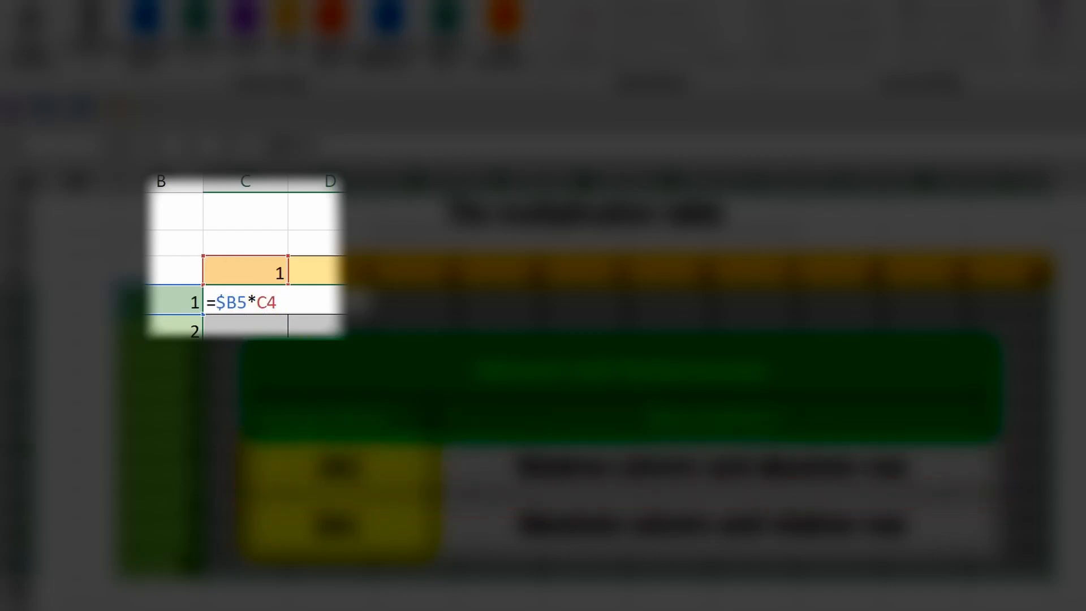
{"action": "key", "text": "F4"}
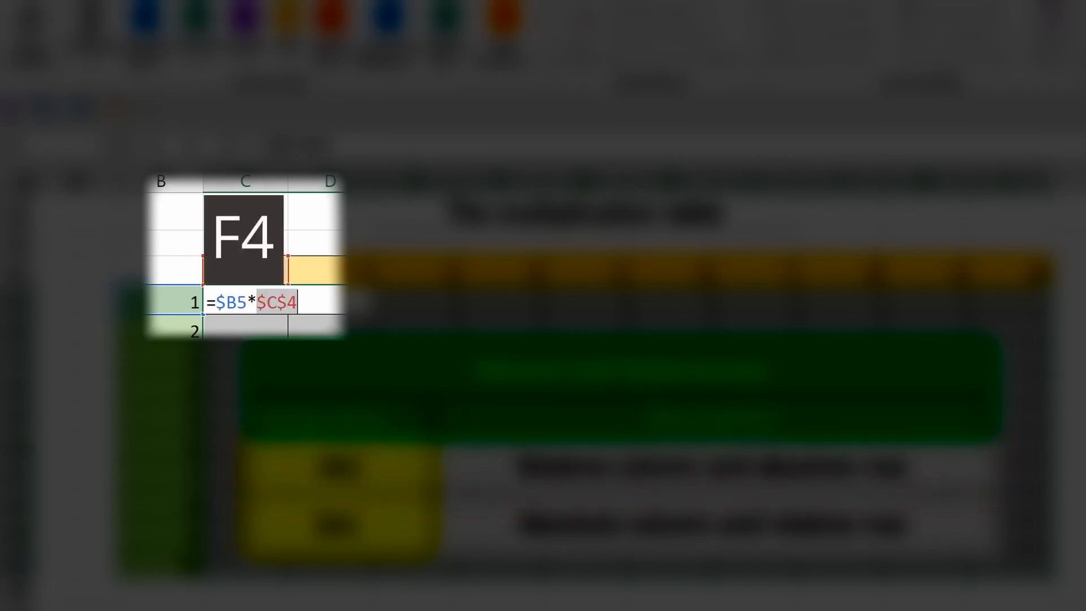
{"action": "key", "text": "F4"}
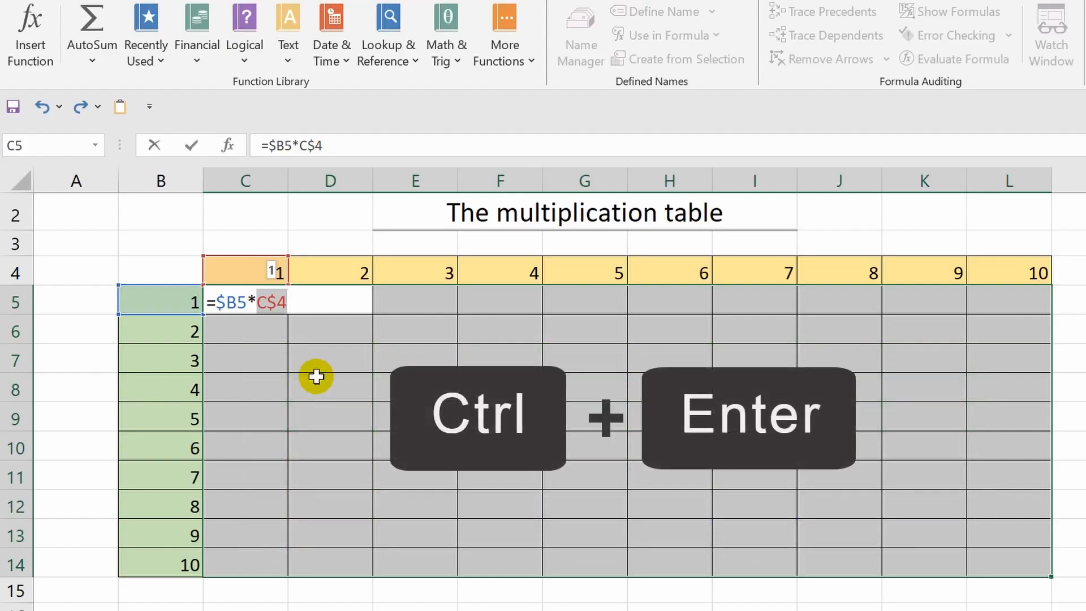
{"action": "key", "text": "ctrl+Return"}
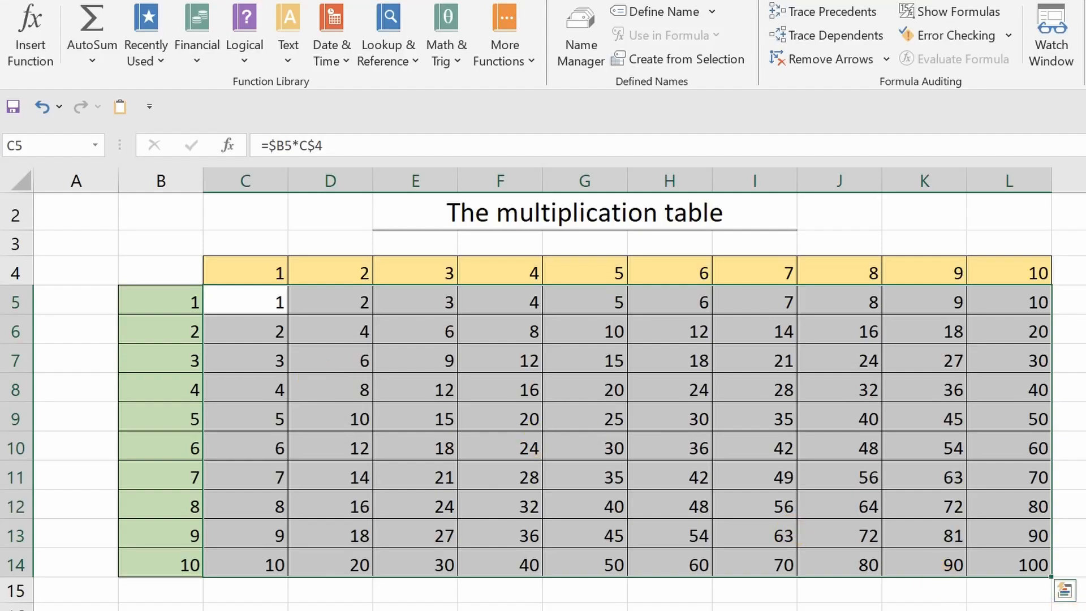
{"action": "left_click", "coordinate": [1085, 590]}
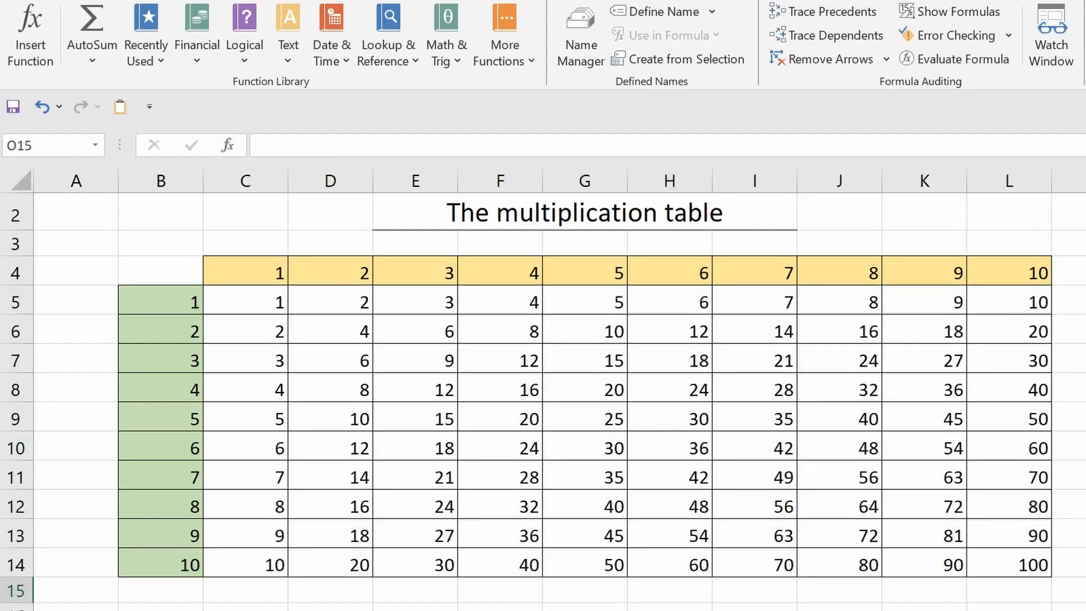